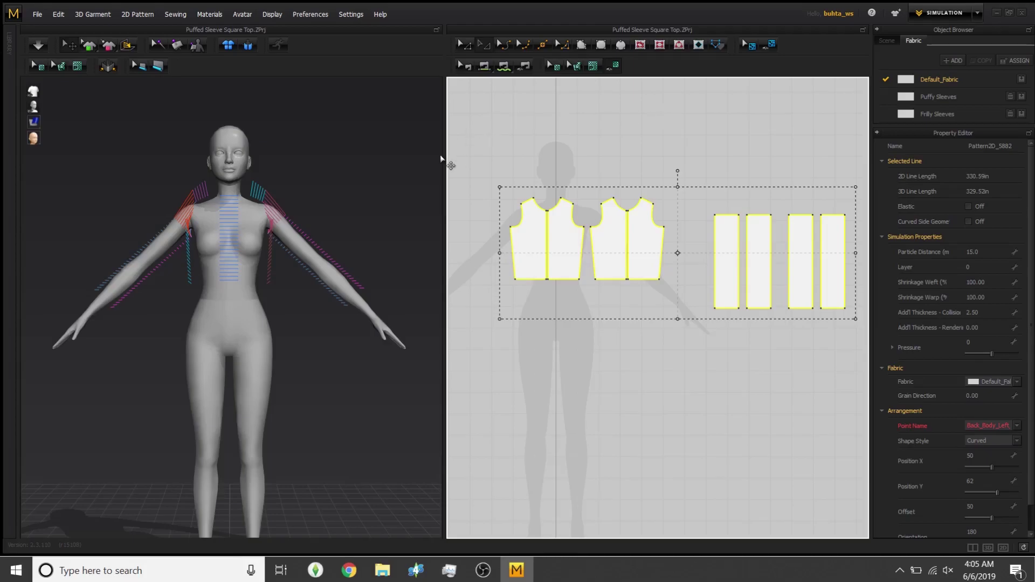
Show all the selected bodice and sleeve patterns in 3D around the avatar and check their arrangement from several sides
right_click(576, 257)
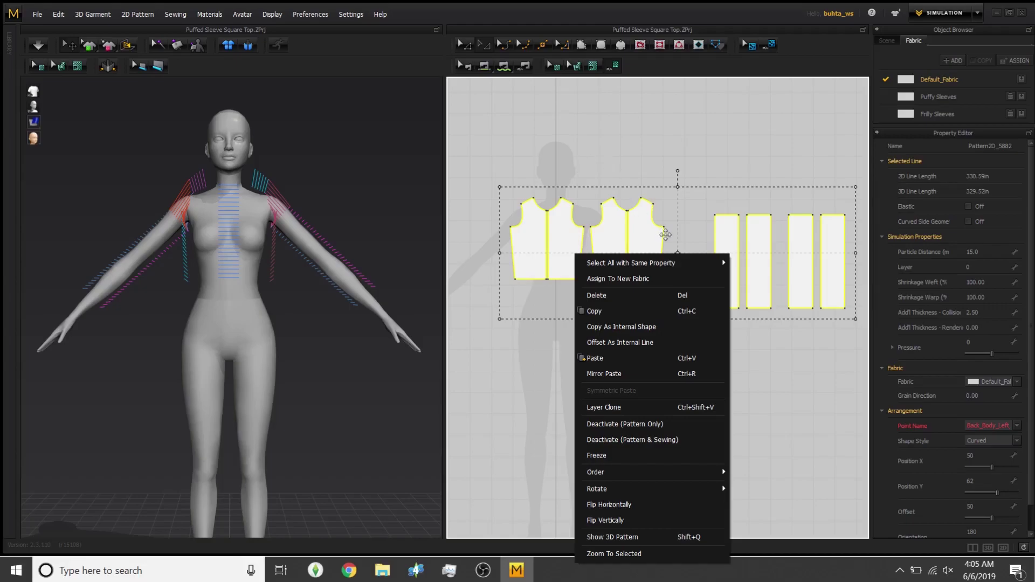
click(612, 537)
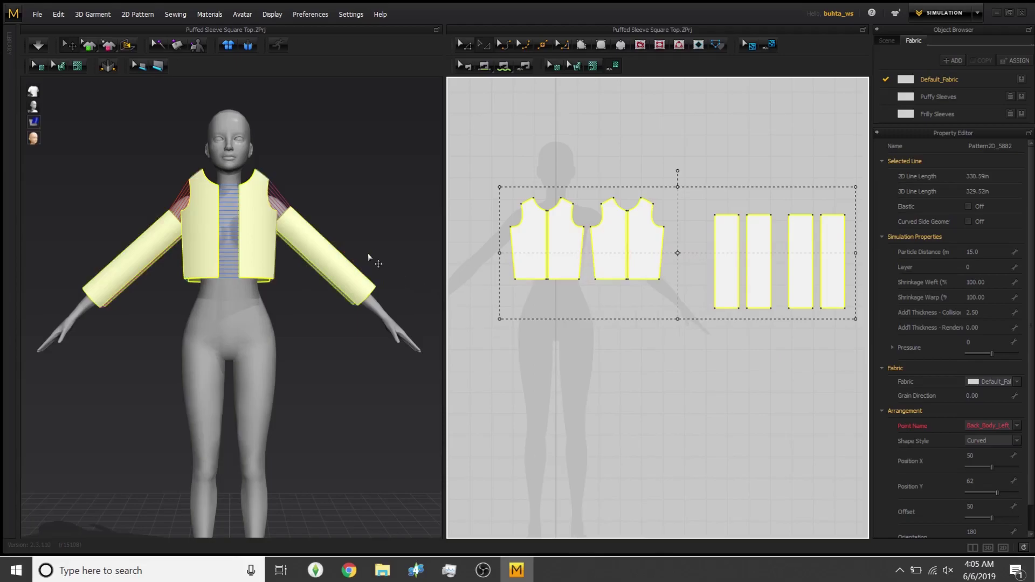
right_drag(281, 228, 348, 279)
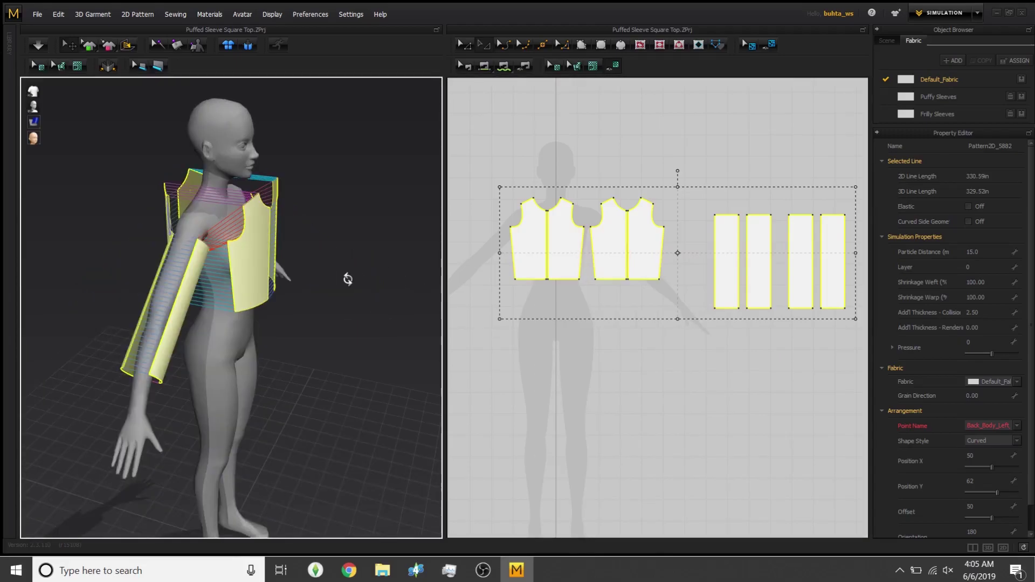
right_drag(439, 250, 351, 199)
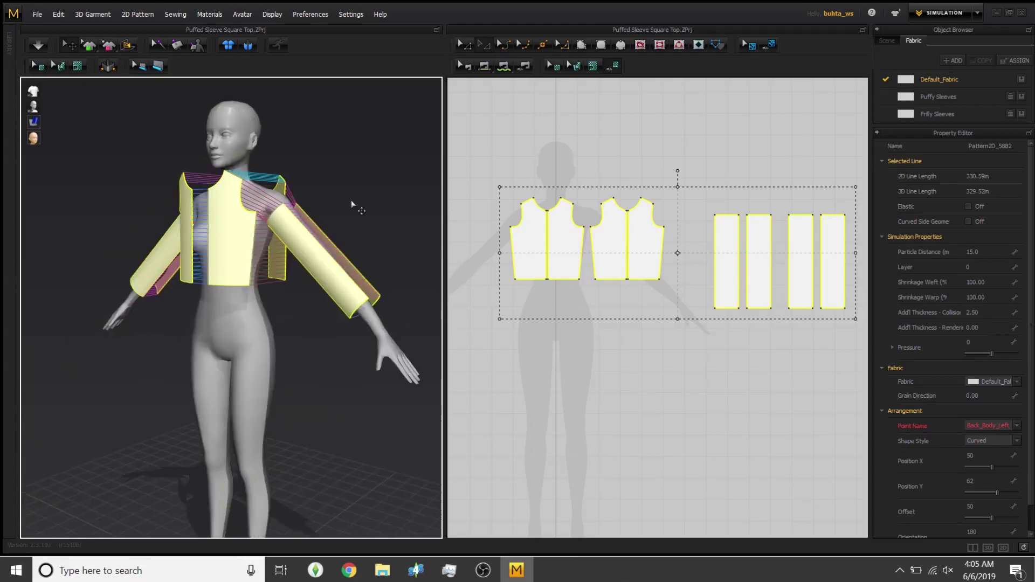
right_drag(339, 153, 261, 212)
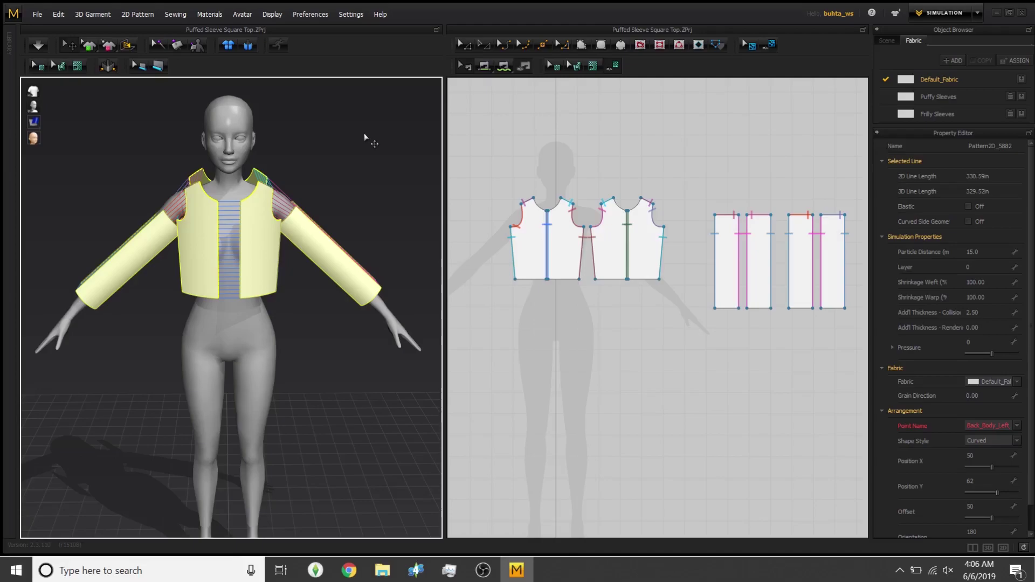
Simulate the sewn top on the avatar and reset its pieces to their 3D arrangement
key(space)
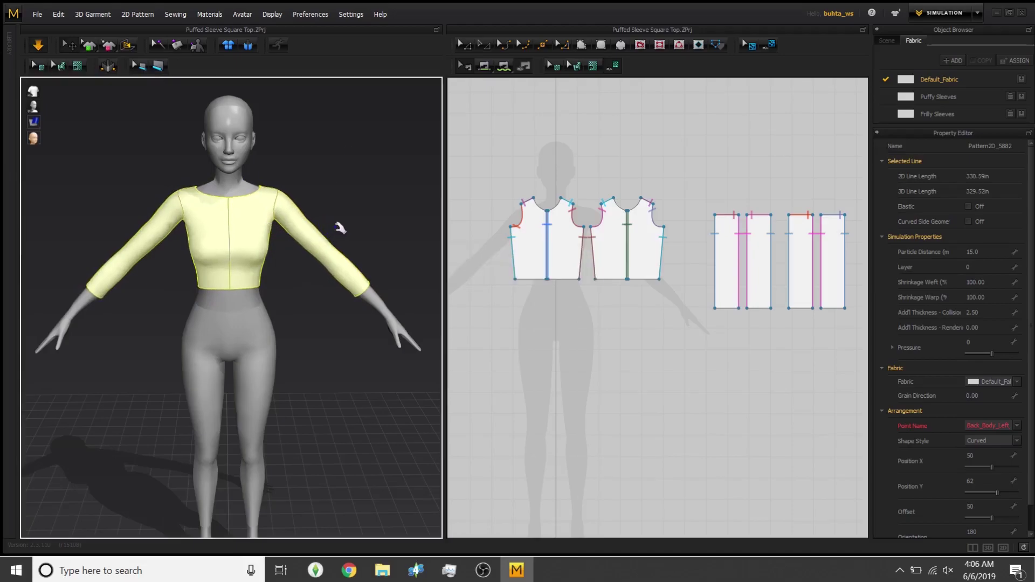
right_drag(354, 229, 345, 262)
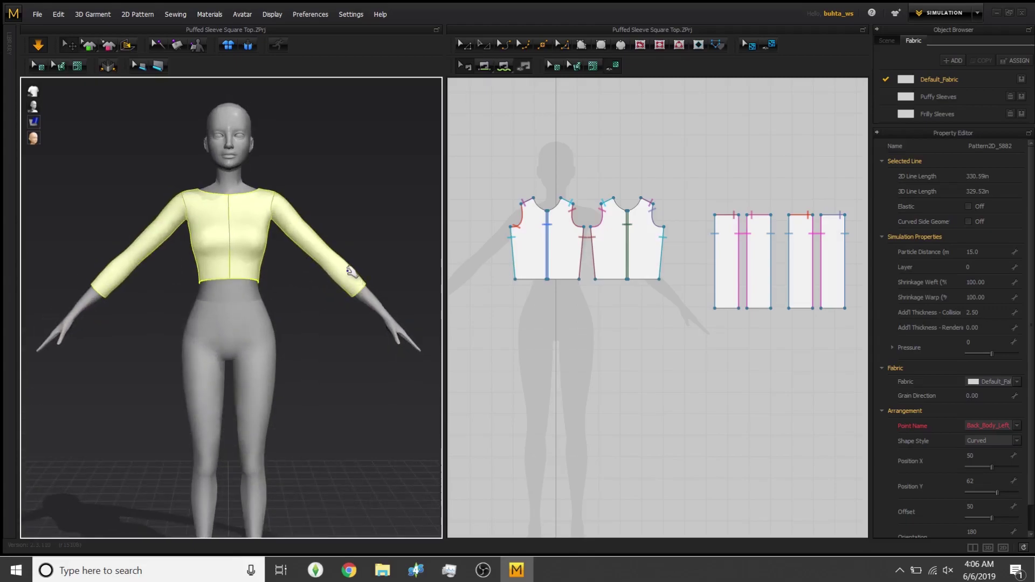
click(252, 51)
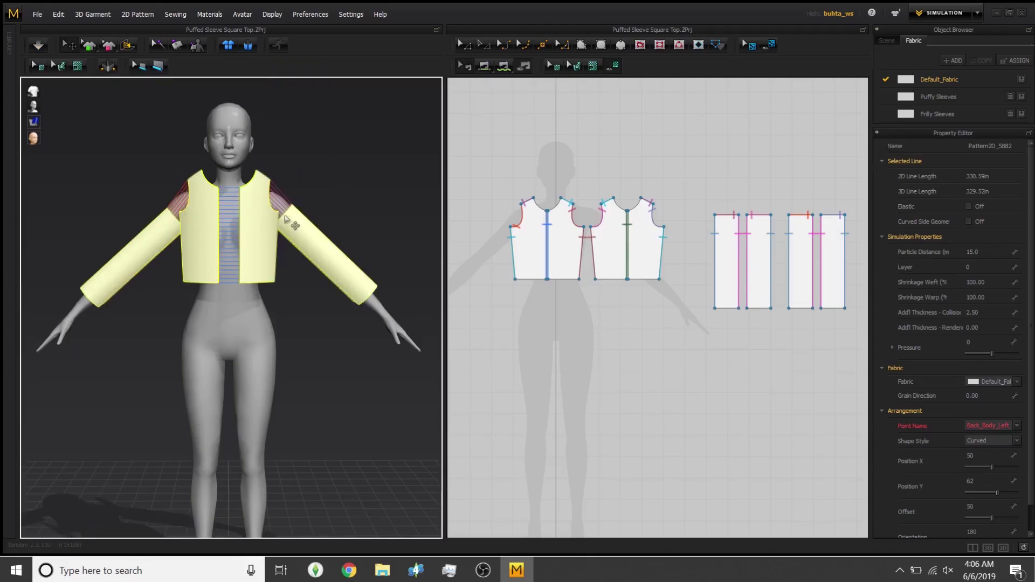
Run the simulation on the sewn top again to inspect the fit up close, and undo the draping
right_drag(373, 168, 355, 186)
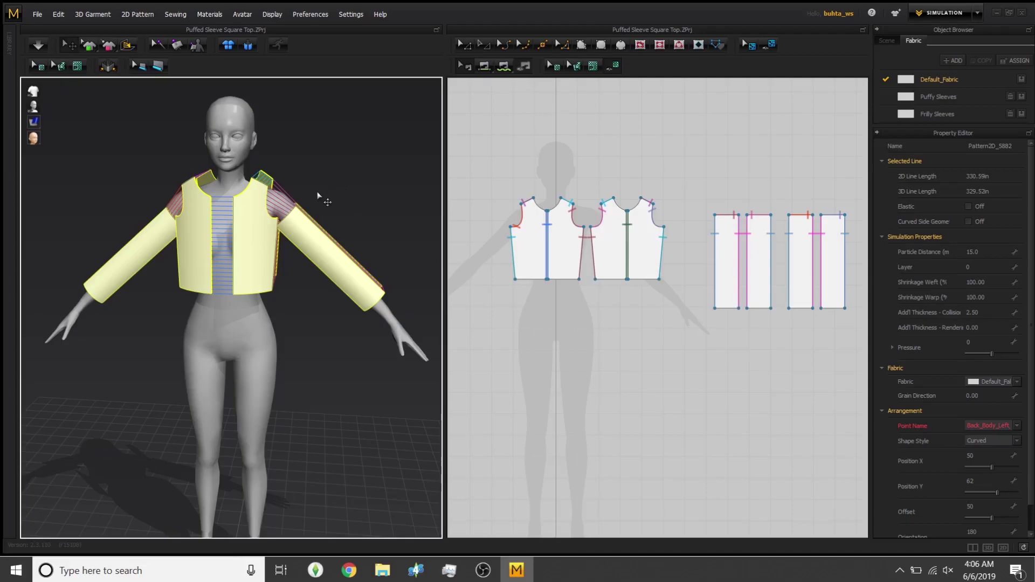
right_drag(317, 193, 314, 203)
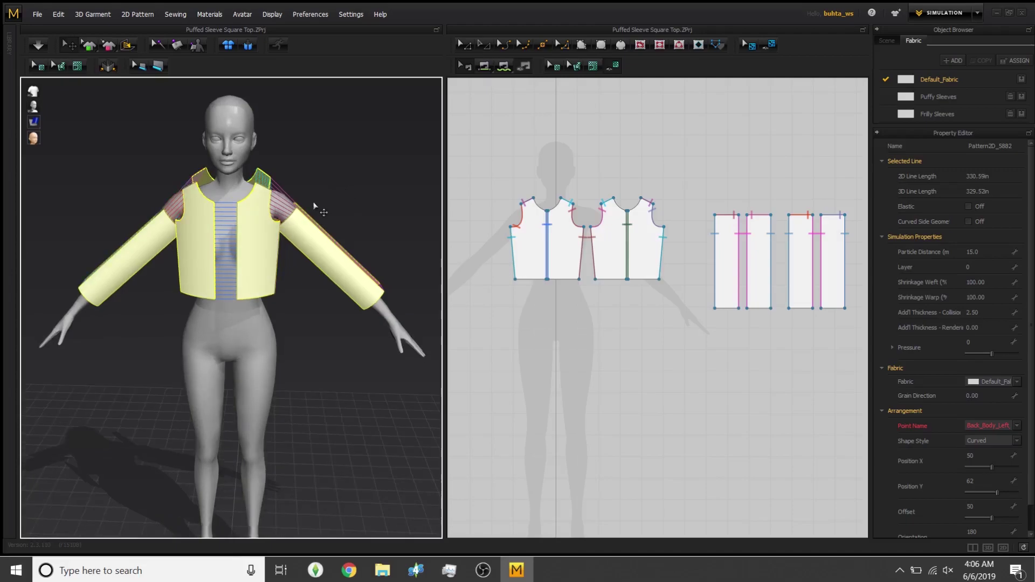
mouse_move(319, 203)
right_down()
mouse_move(330, 215)
mouse_move(315, 215)
right_up()
scroll(315, 215, up, 5)
scroll(286, 213, down, 1)
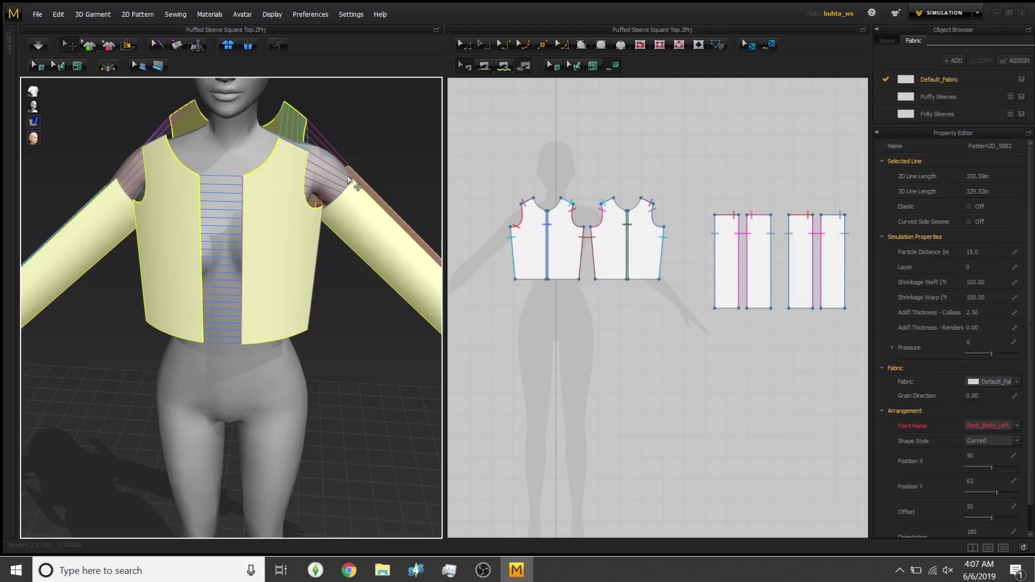
key(space)
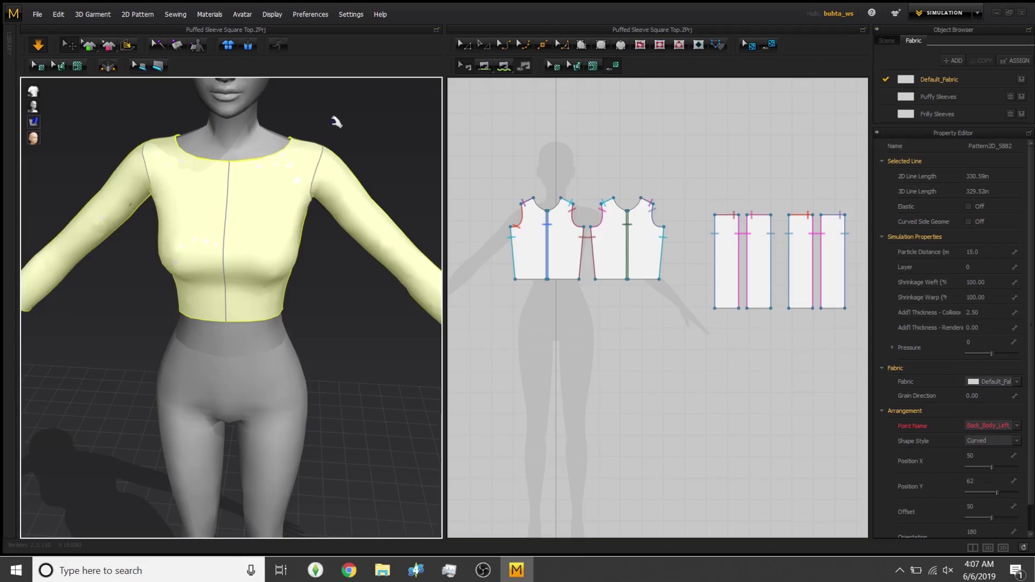
right_drag(347, 161, 266, 217)
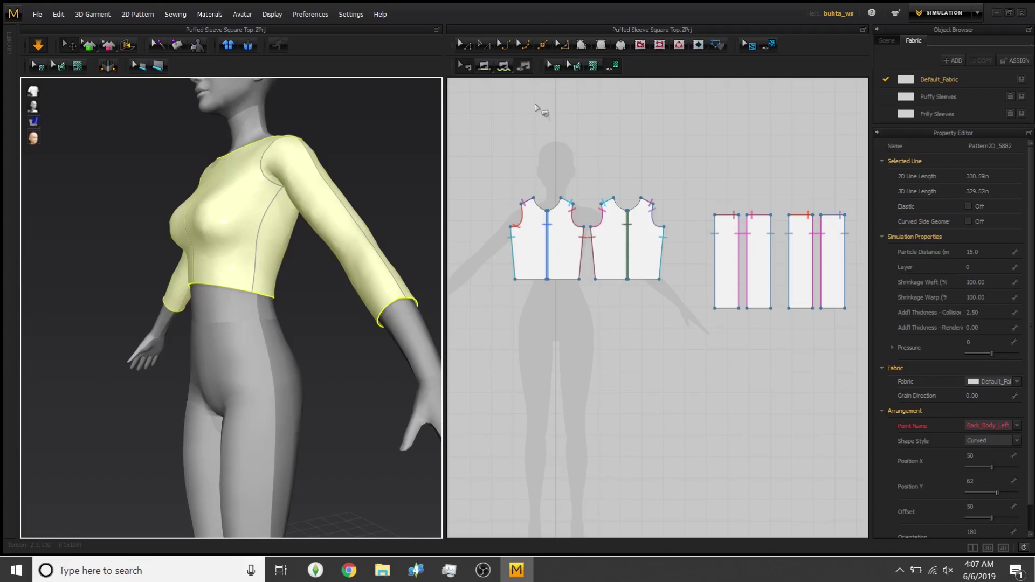
key(ctrl+z)
Remove all the seams from the bodice and sleeve patterns
scroll(563, 235, up, 3)
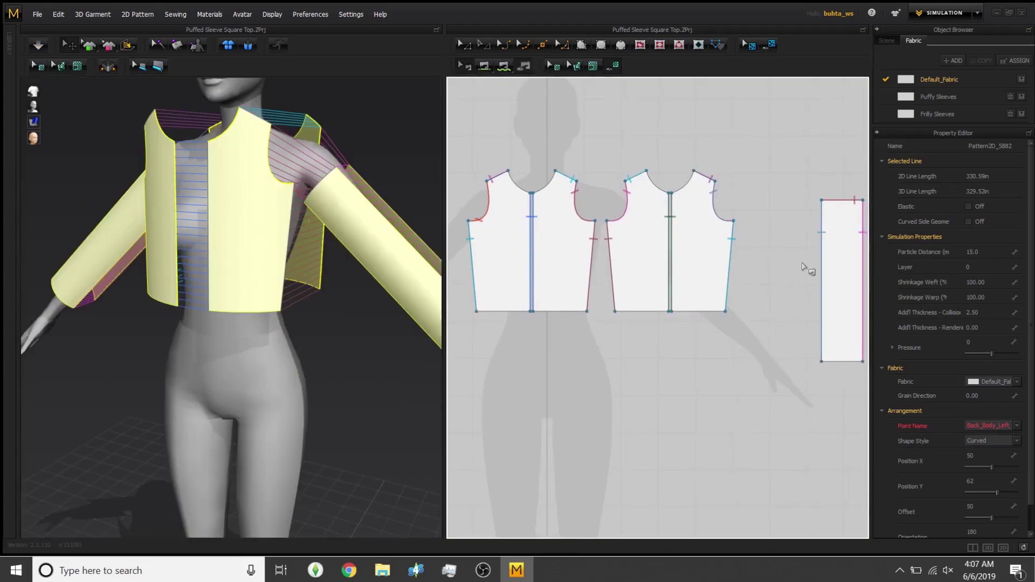
scroll(807, 267, up, 3)
middle_drag(798, 266, 576, 276)
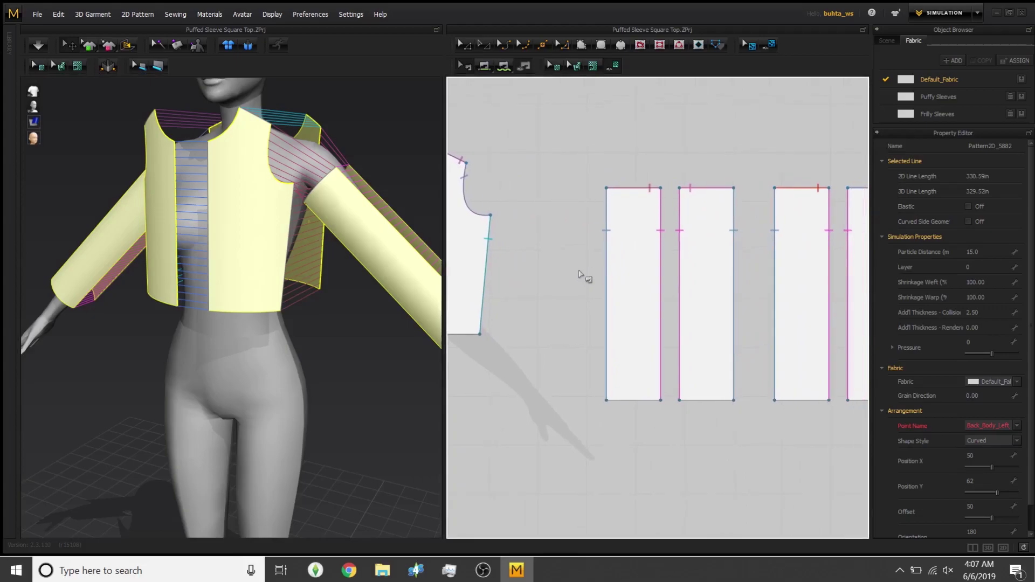
scroll(585, 275, down, 3)
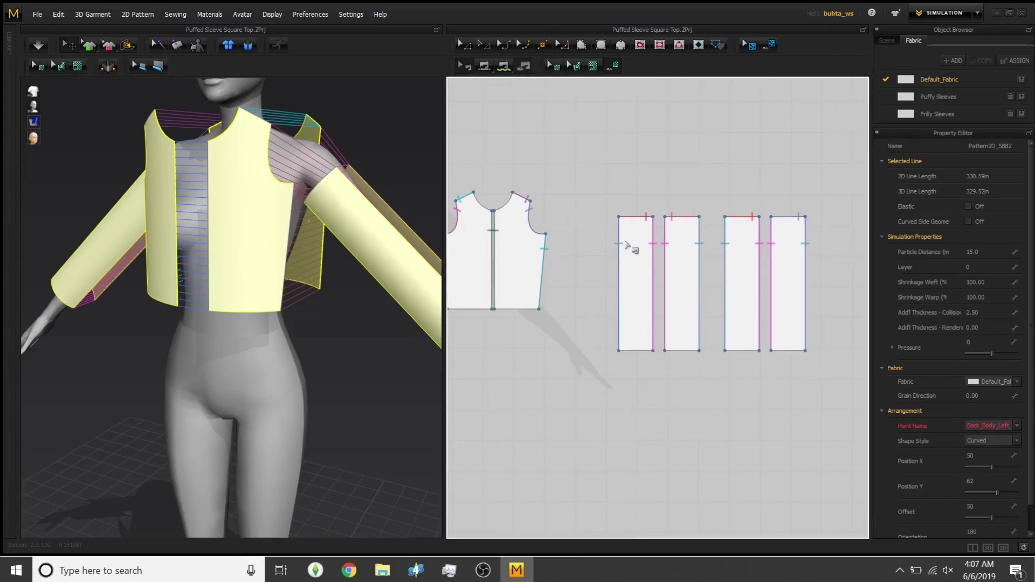
scroll(623, 258, down, 3)
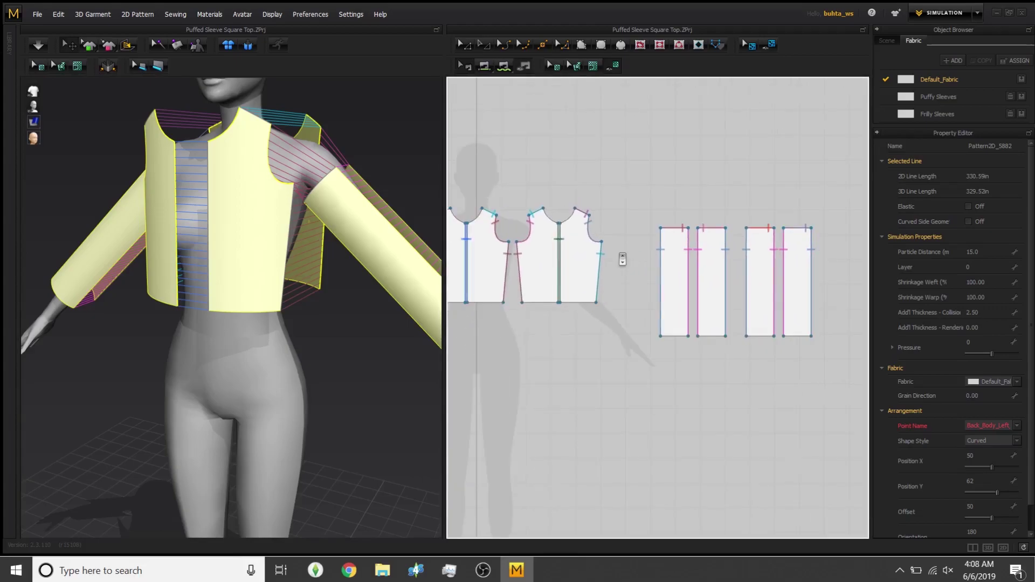
middle_drag(623, 259, 662, 249)
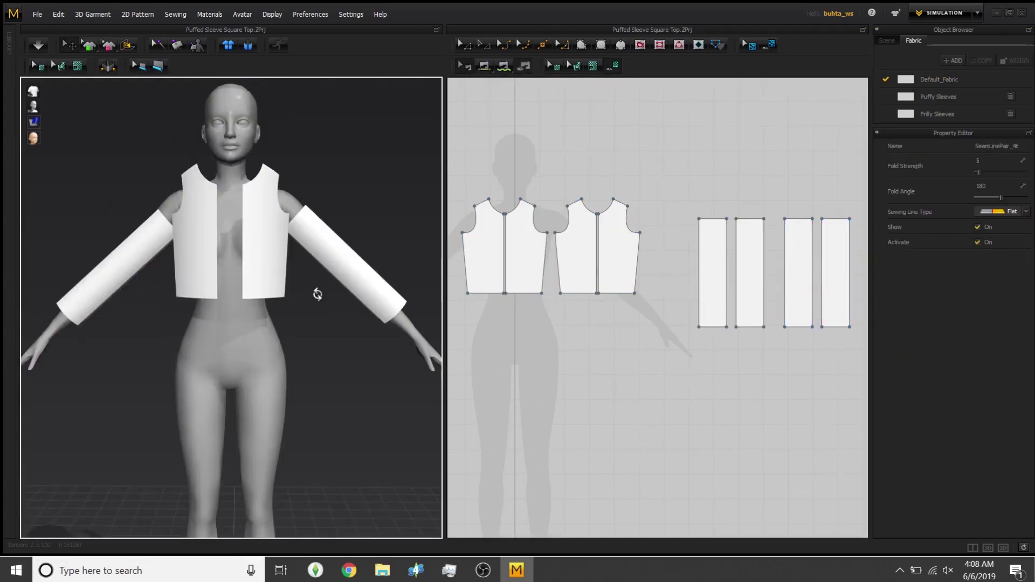
Simulate the unsewn pieces around the avatar and return them to their arranged positions in front view
right_drag(324, 294, 380, 259)
key(space)
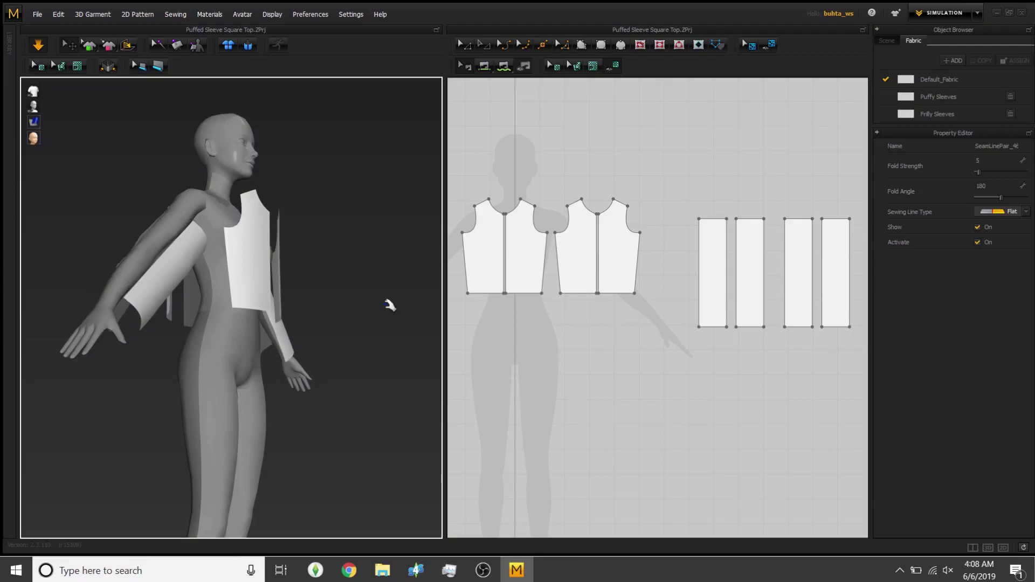
key(2)
scroll(312, 311, down, 4)
scroll(324, 305, down, 2)
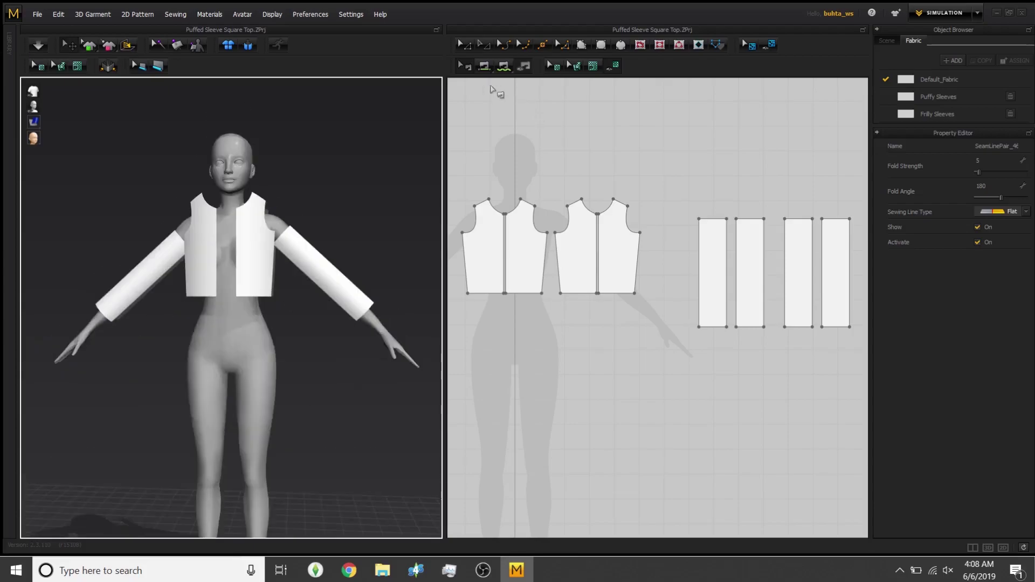
Spread the bodice halves apart in the 2D layout by moving one front piece and one back piece outward
click(487, 261)
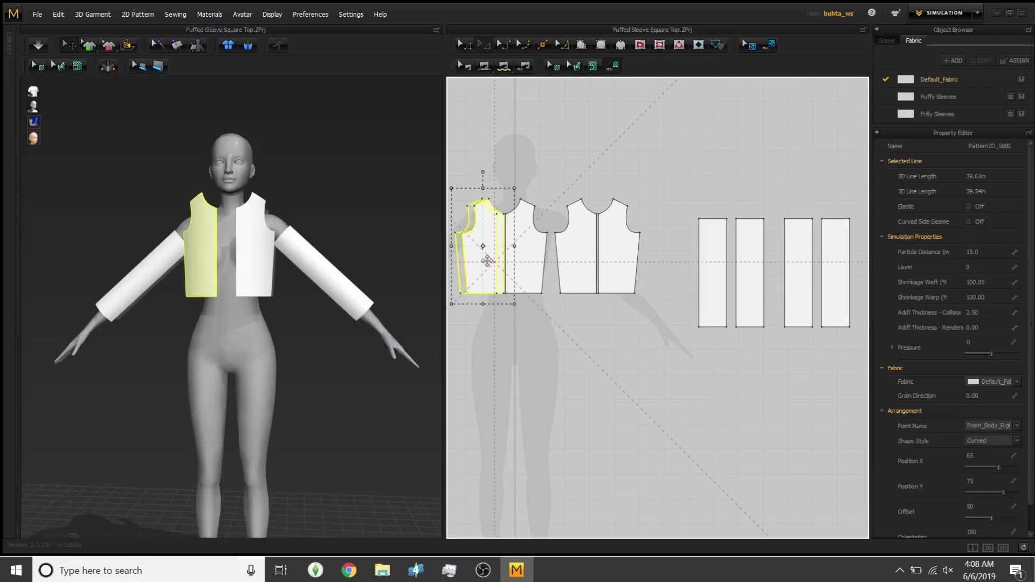
drag(487, 261, 481, 261)
drag(618, 258, 634, 258)
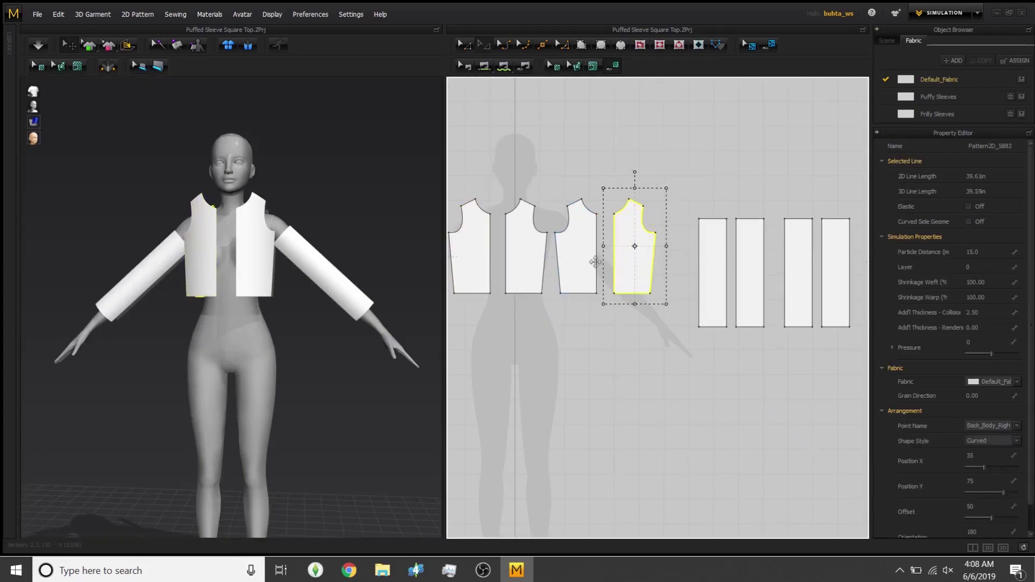
click(605, 261)
middle_drag(614, 261, 623, 264)
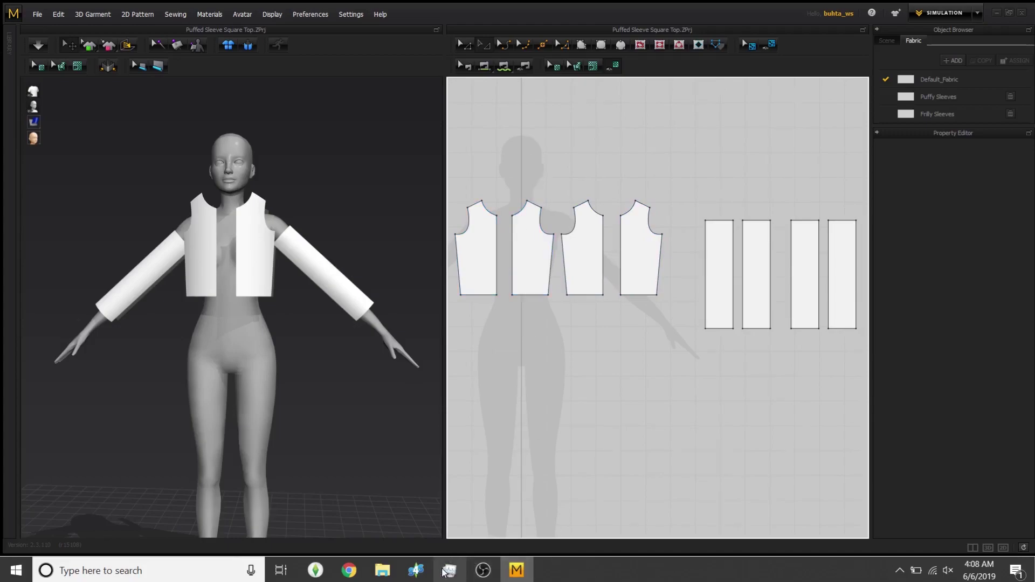
Open the Square Top Dress project from the 2019 garments folder with the default graphic options, declining the autosave recovery
click(382, 571)
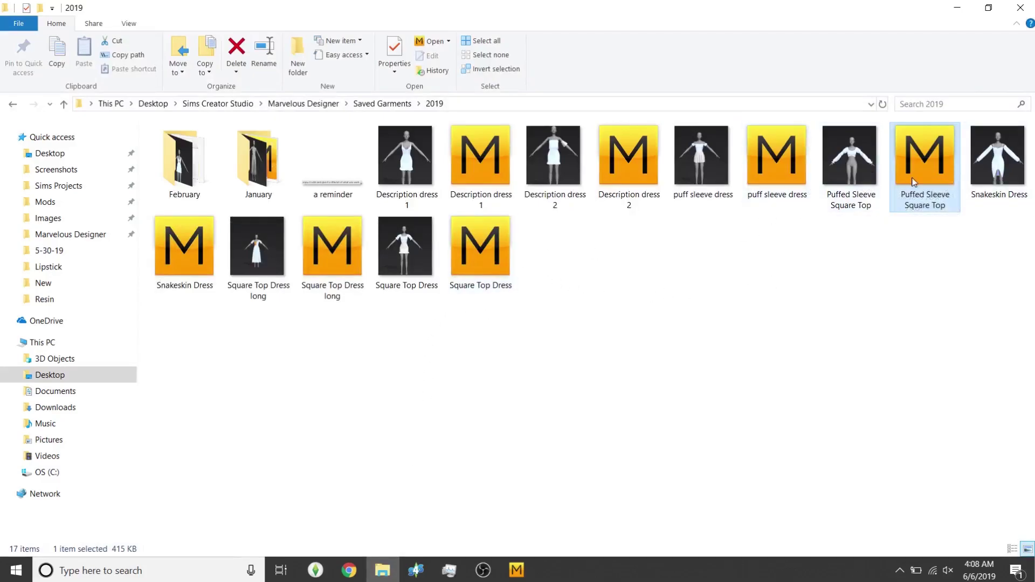
double_click(500, 261)
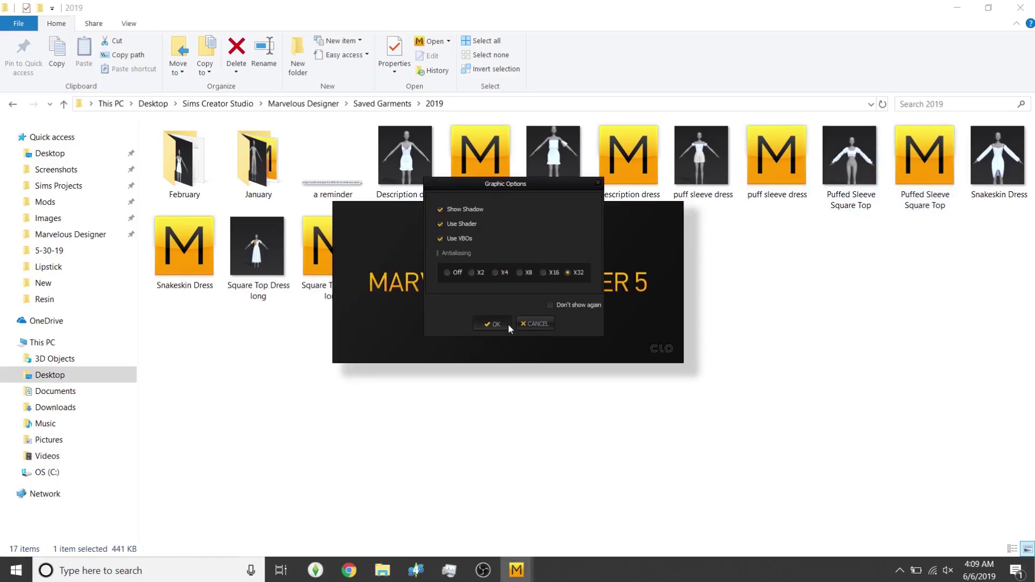
click(495, 324)
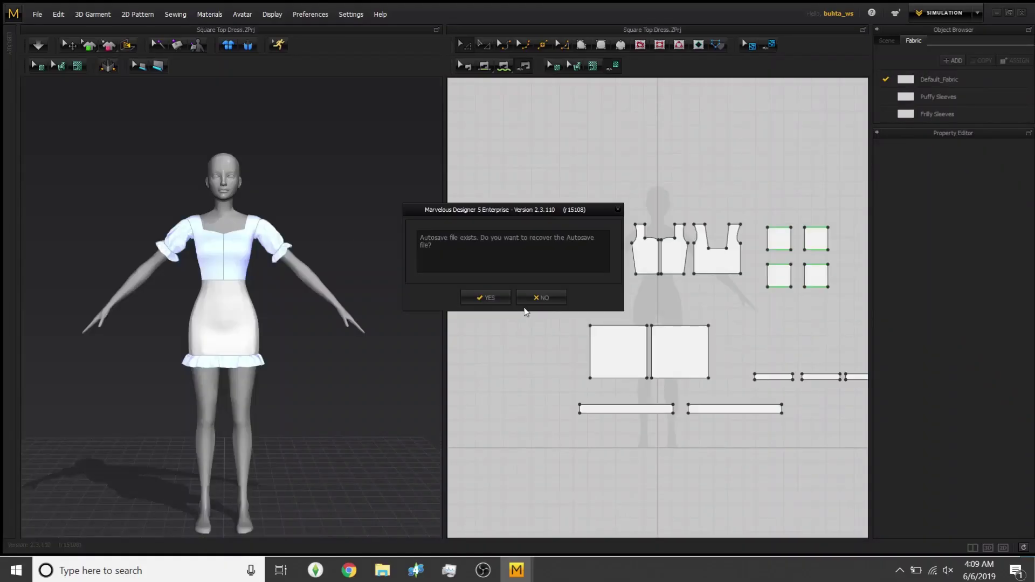
click(540, 302)
click(541, 299)
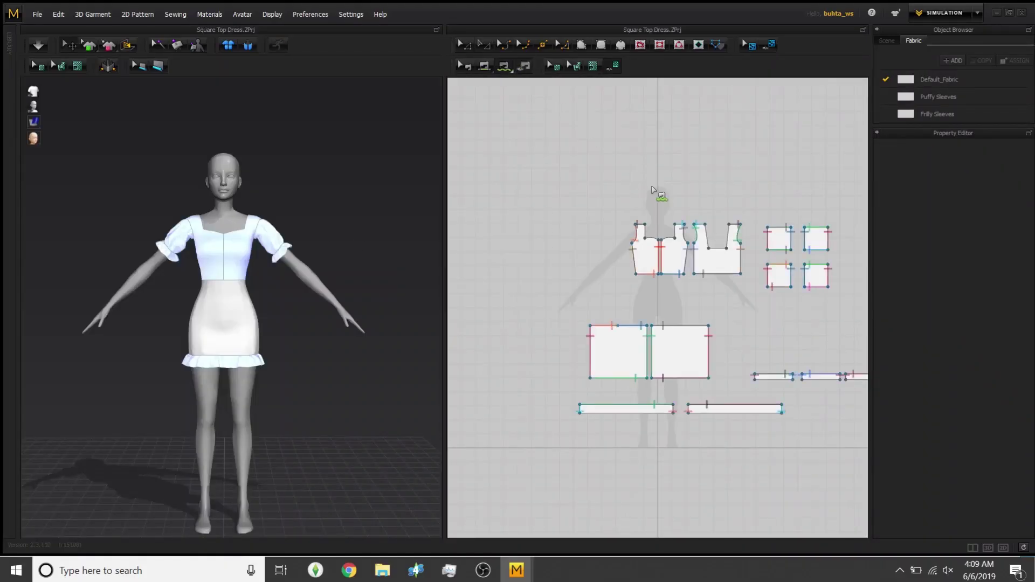
Examine the Square Top Dress pattern pieces and seams, comparing them with the Puffed Sleeve Square Top layout
middle_drag(654, 219, 616, 198)
scroll(615, 286, up, 4)
scroll(613, 320, down, 2)
middle_drag(580, 312, 544, 298)
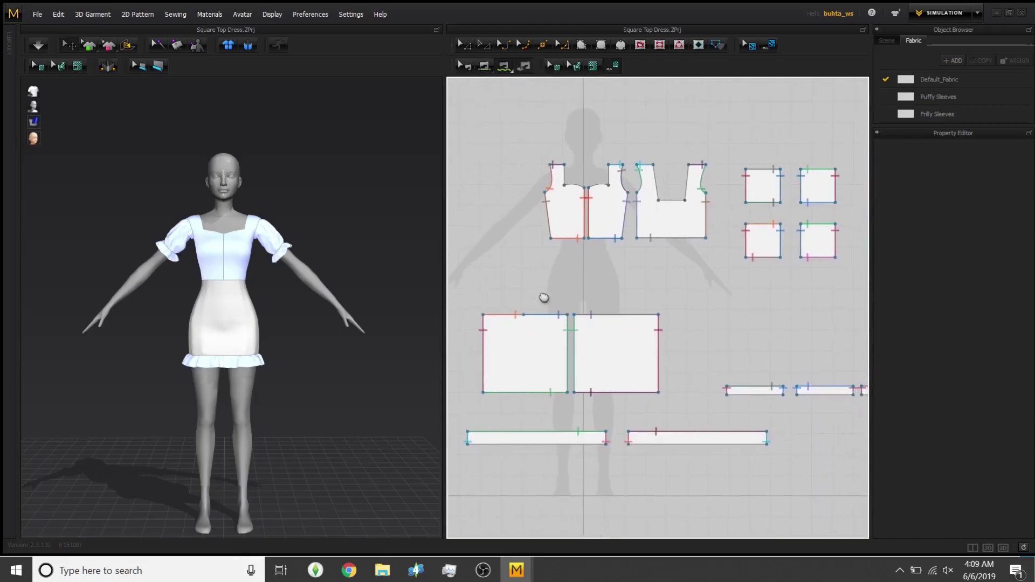
scroll(544, 298, down, 2)
click(516, 570)
click(469, 526)
click(516, 570)
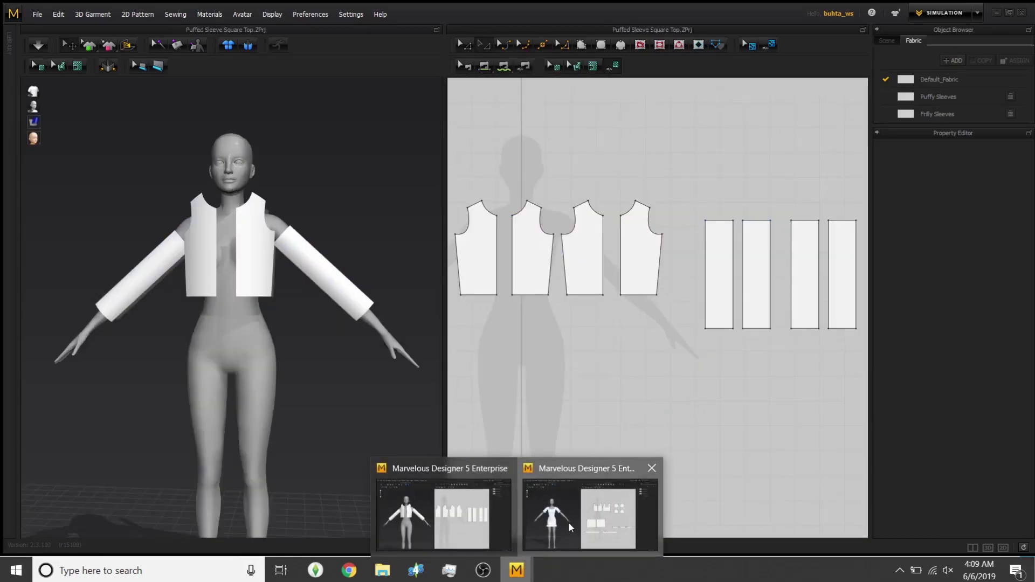
click(570, 526)
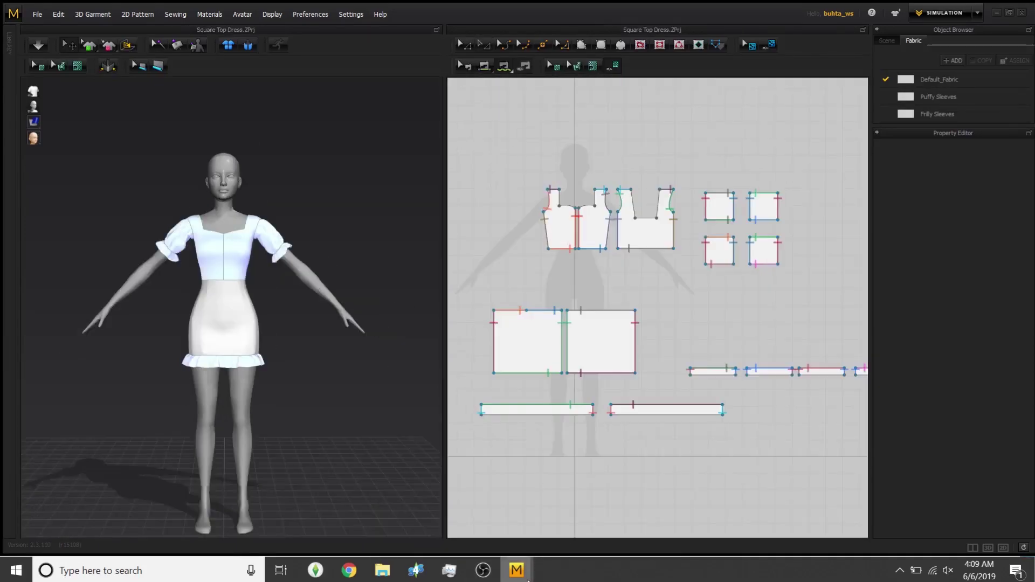
Close the Square Top Dress window and return to the Puffed Sleeve Square Top project
mouse_move(528, 579)
click(653, 469)
click(515, 298)
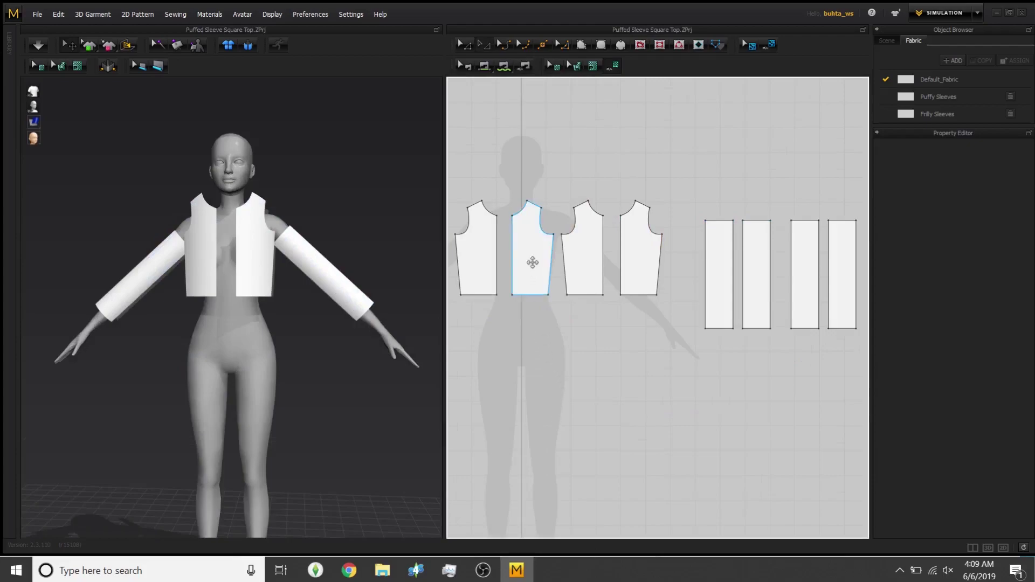
With Free Sewing, sew the upper 4.64 in of the right front piece's center edge to an equal stretch around its lower corner
click(504, 66)
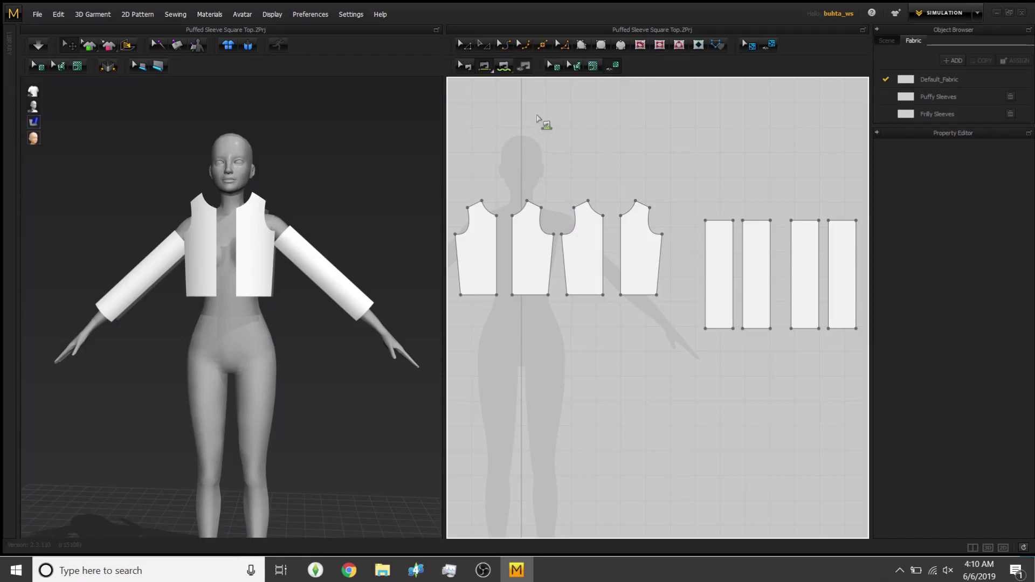
click(489, 67)
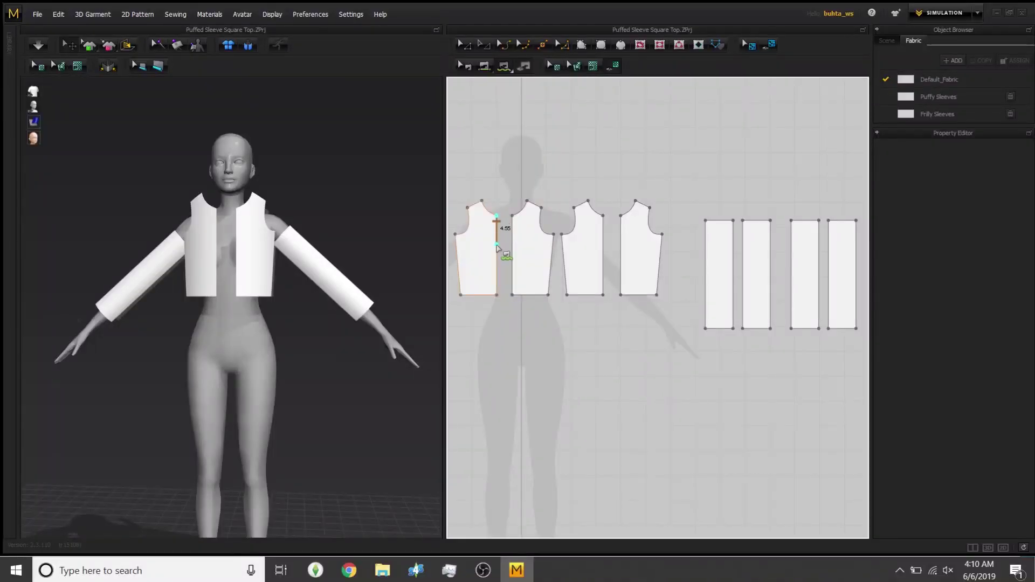
click(517, 249)
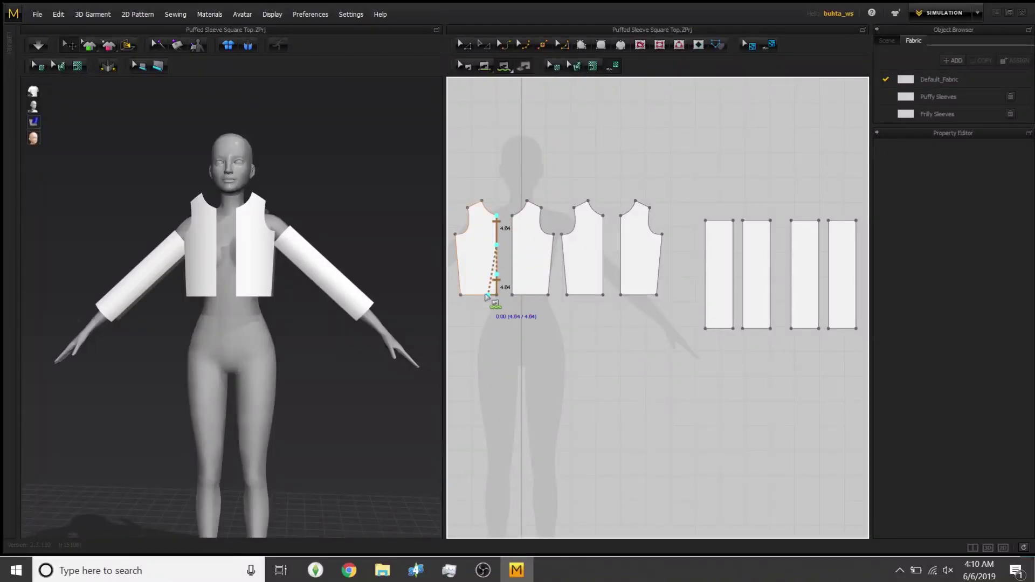
click(475, 300)
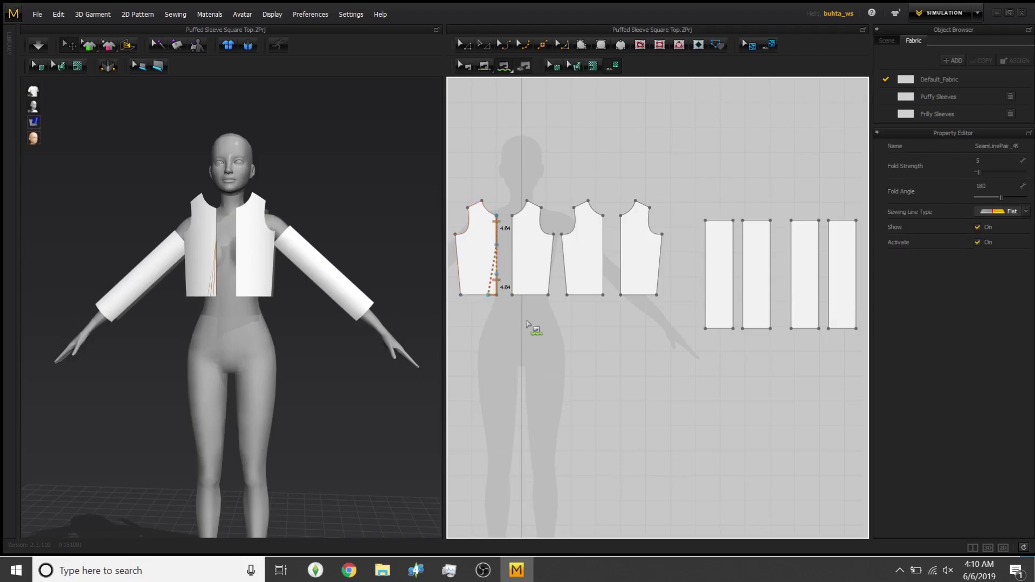
Undo the free-sewn seam and sew the two front pieces together along their full center edges with Segment Sewing
key(ctrl+z)
click(465, 66)
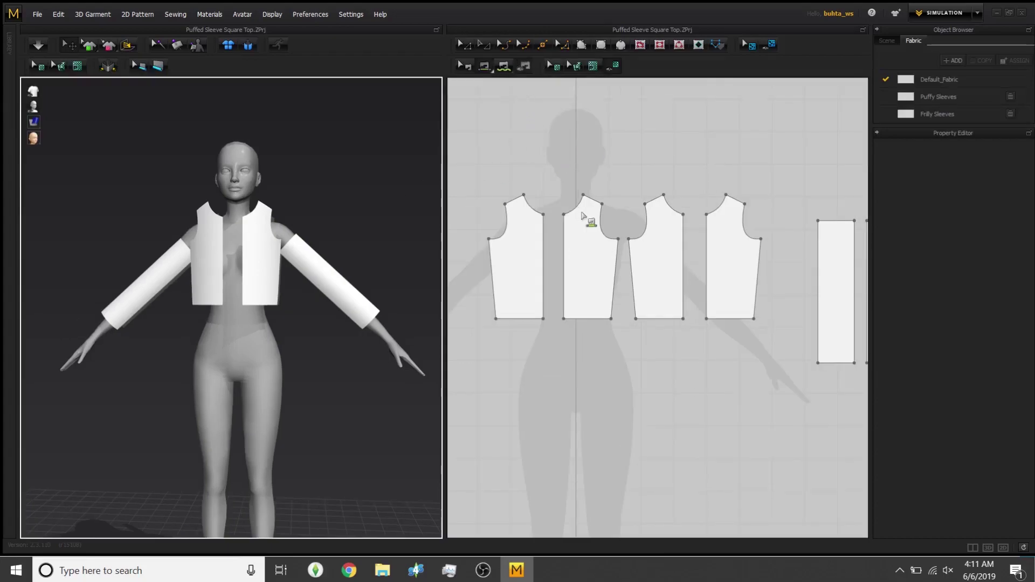
click(543, 259)
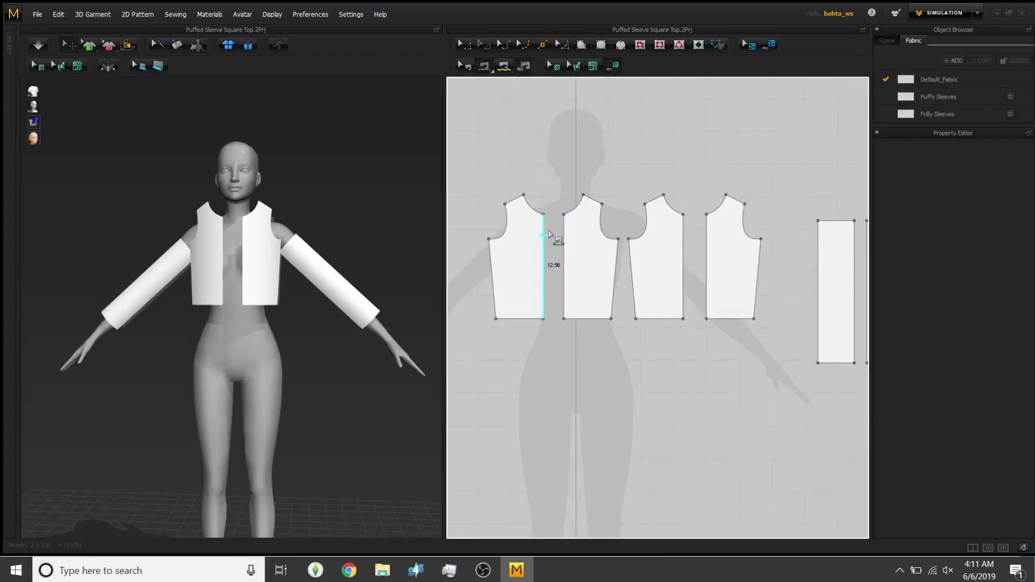
click(563, 259)
scroll(308, 260, up, 5)
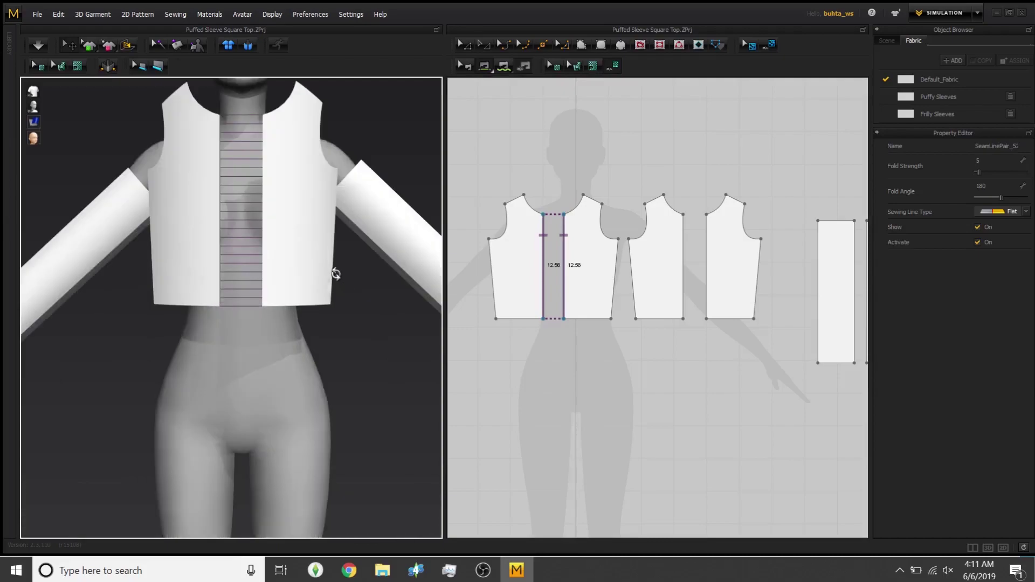
right_drag(335, 273, 348, 299)
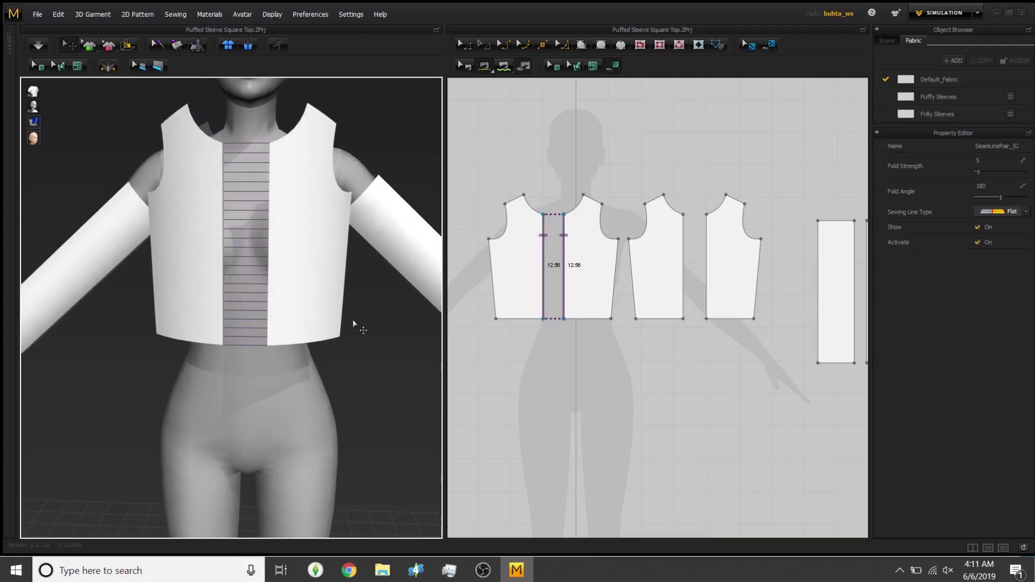
Reverse the center front seam and simulate the garment with the crossed sewing, and undo both
key(ctrl+b)
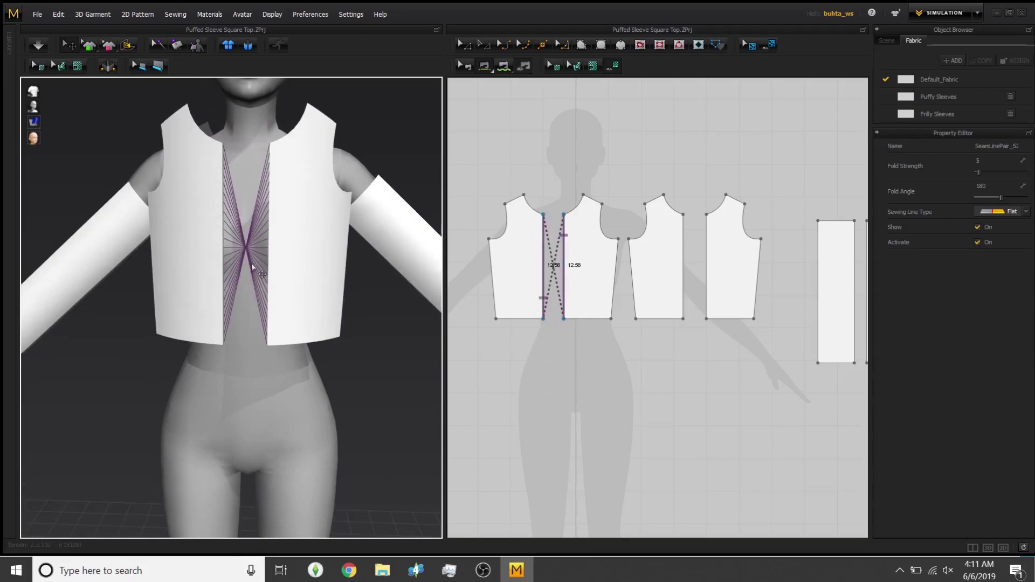
key(space)
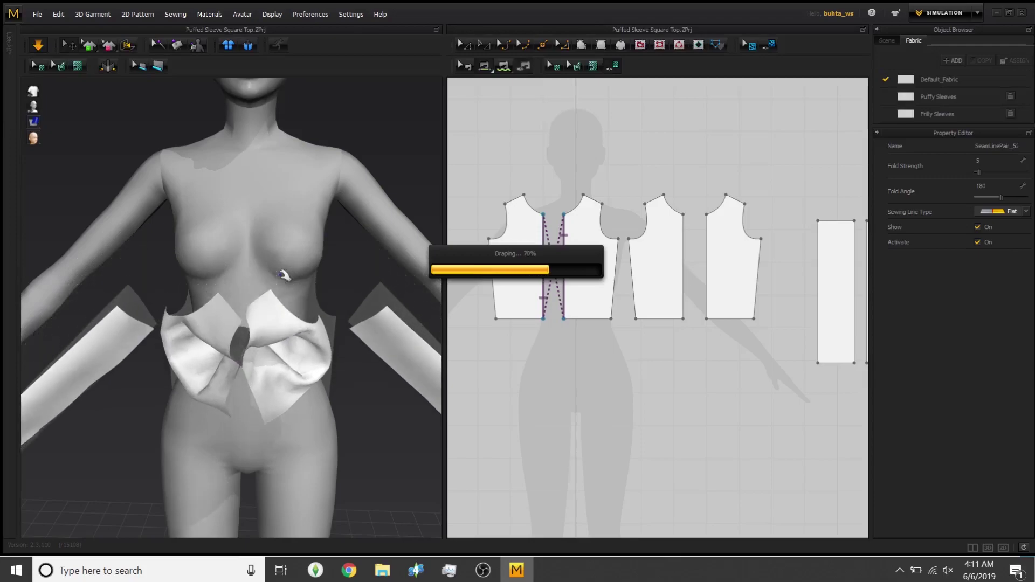
key(ctrl+z)
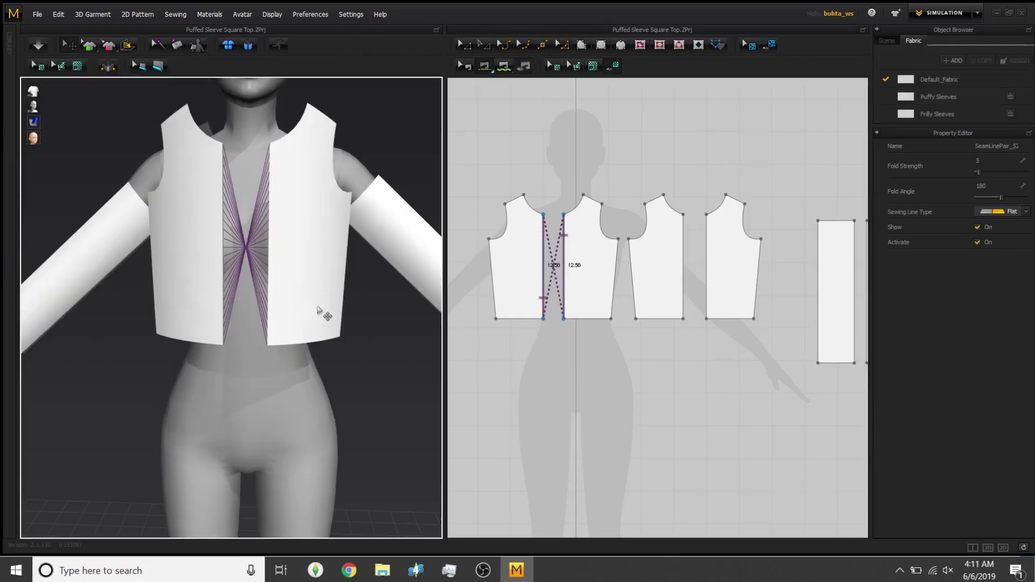
key(ctrl+z)
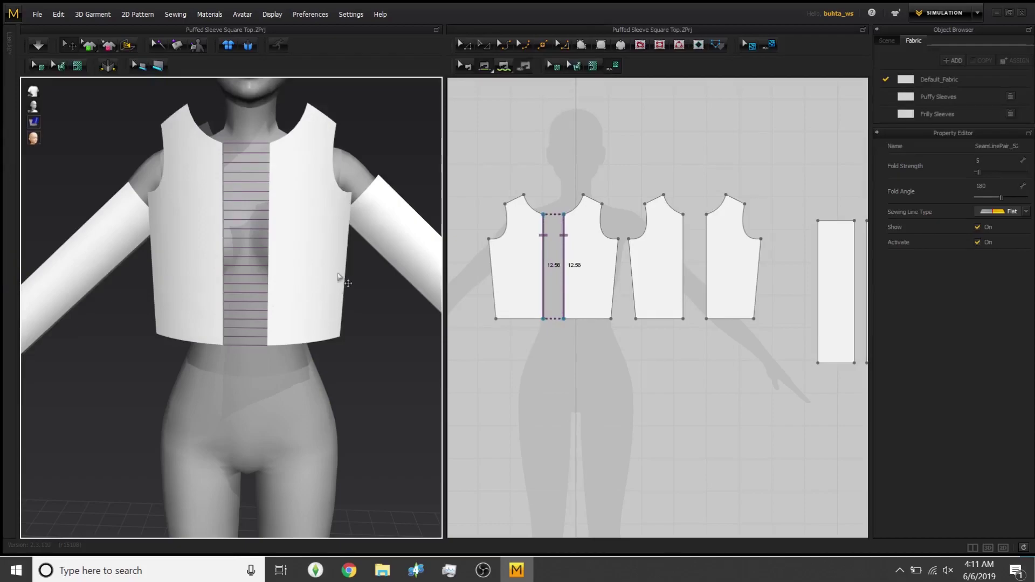
Identify the left front and left back pieces on the avatar and sew their side edges together
right_drag(342, 296, 363, 300)
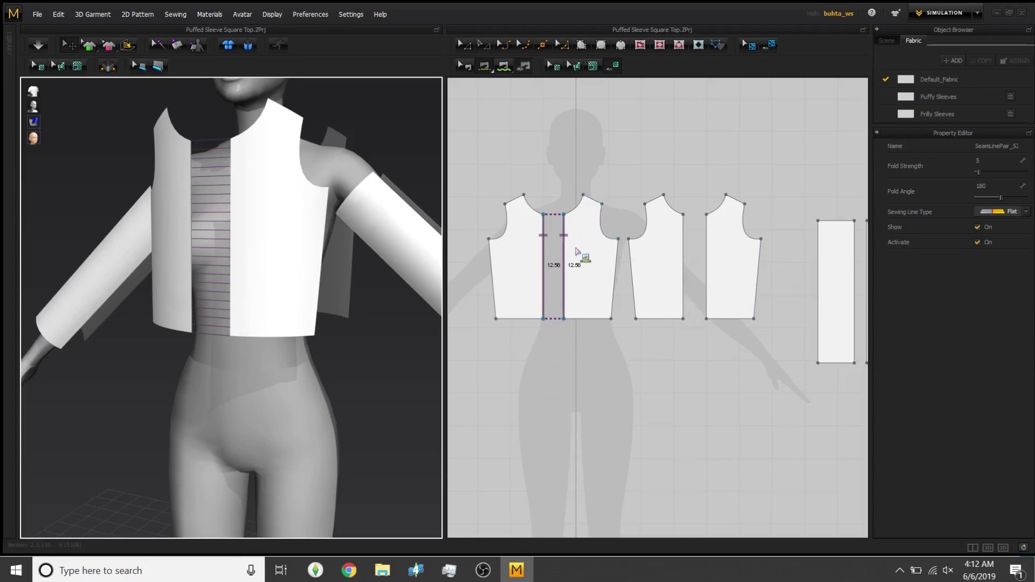
click(318, 240)
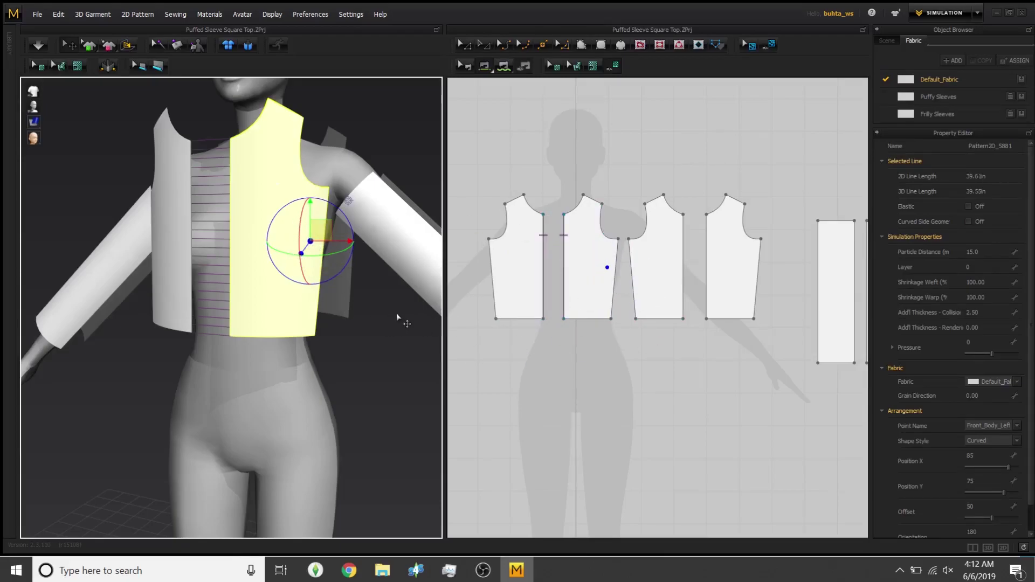
right_drag(396, 313, 249, 233)
shift+click(248, 231)
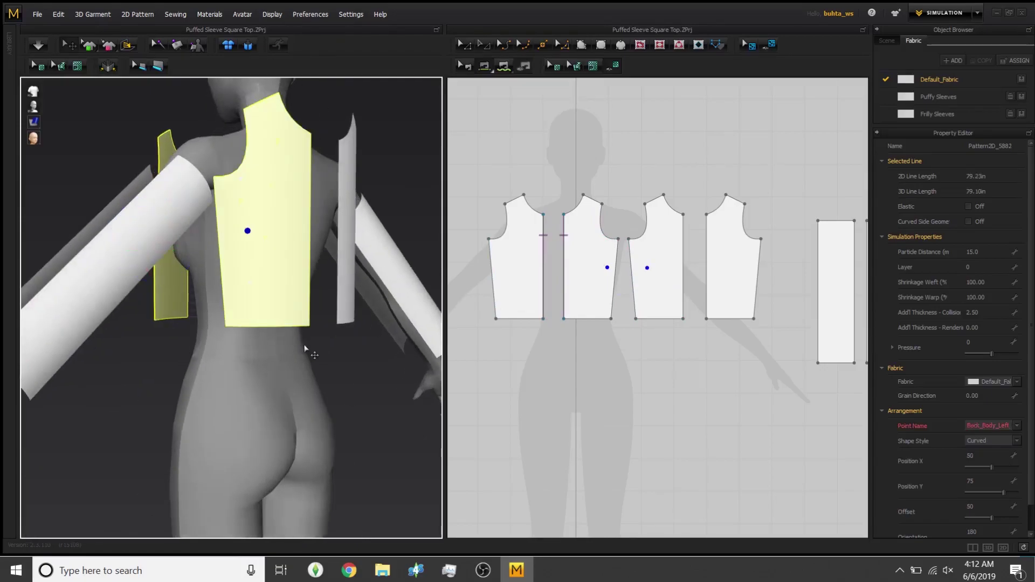
shift+click(241, 256)
shift+click(226, 246)
right_drag(328, 338, 378, 308)
click(598, 281)
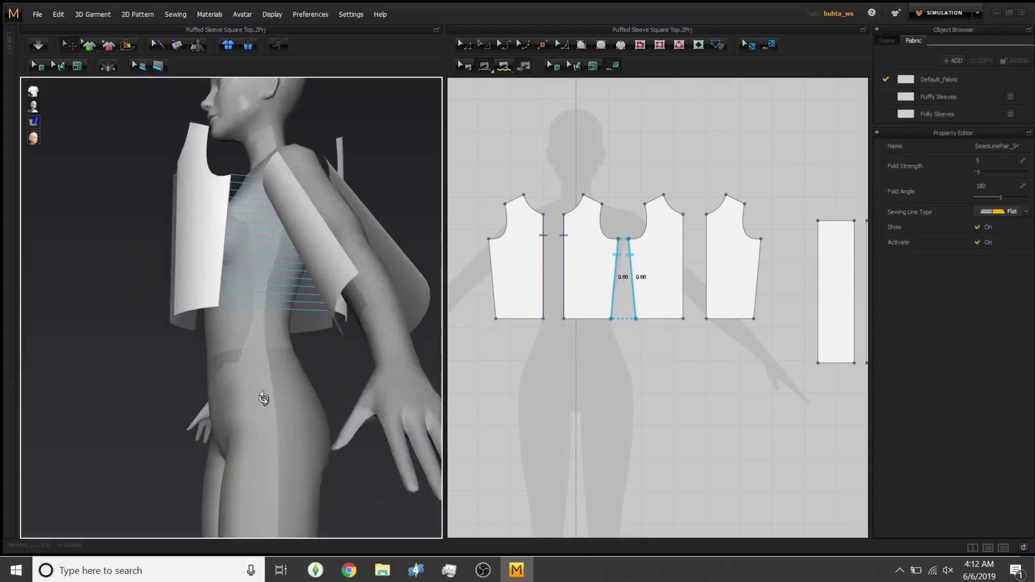
Sew the side edge of the right front piece to the outer side edge of the right back piece
right_drag(264, 398, 319, 334)
click(281, 281)
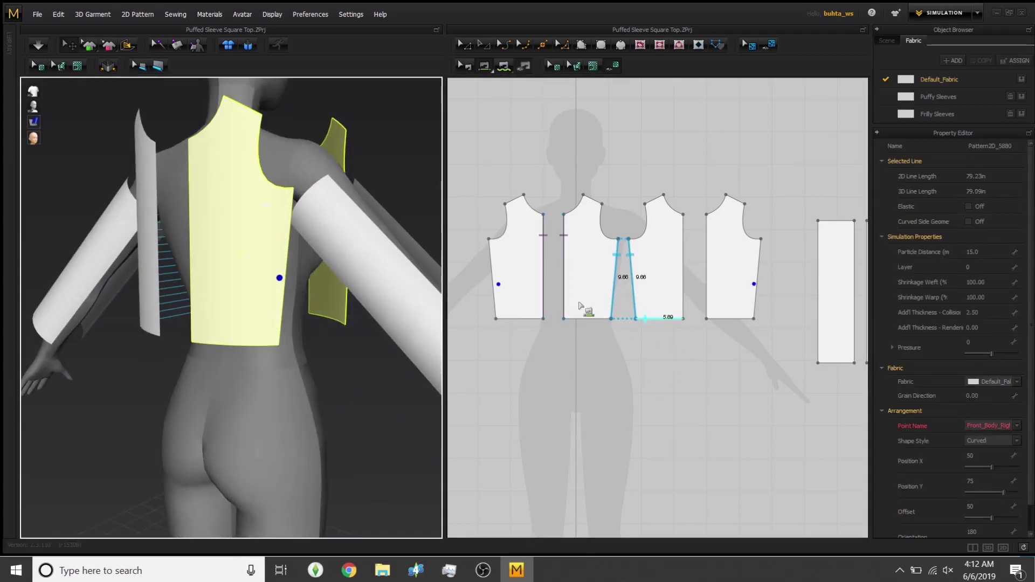
shift+click(492, 275)
click(744, 266)
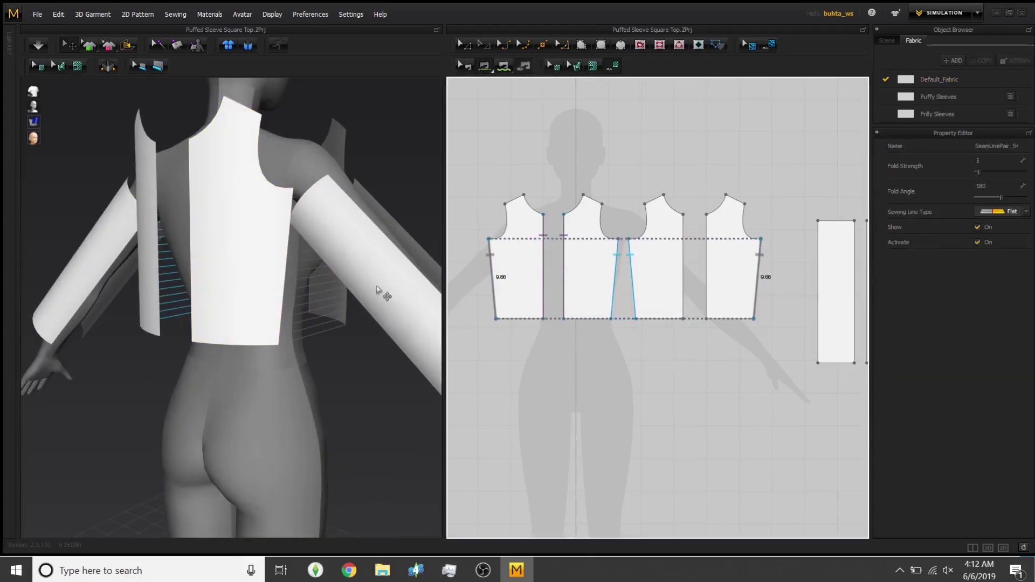
Sew the front and back shoulder edges together on both sides, reversing the right shoulder seam so it runs uncrossed
click(651, 201)
right_drag(317, 135, 393, 222)
click(731, 200)
click(509, 202)
right_drag(362, 318, 294, 254)
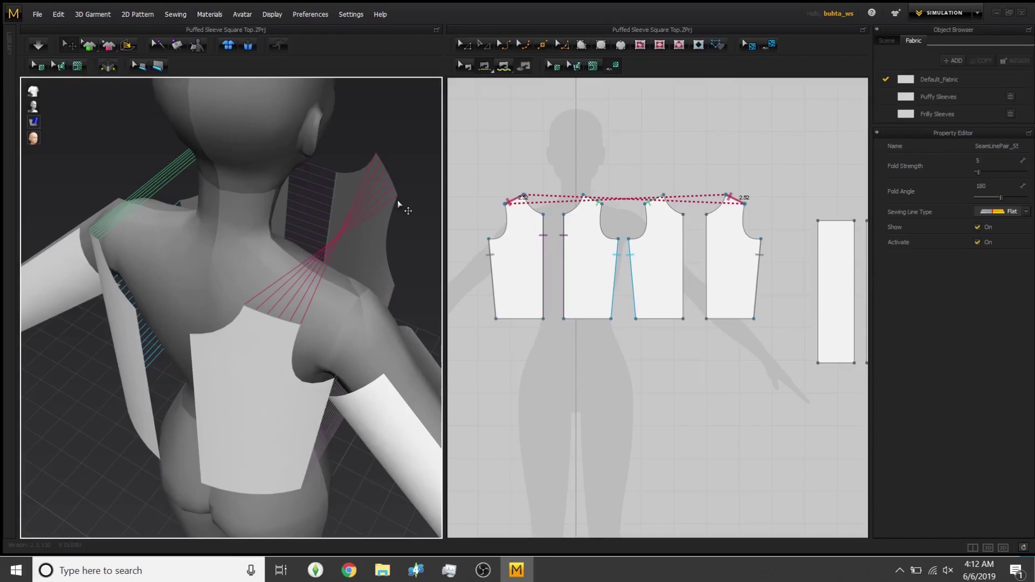
scroll(661, 257, up, 4)
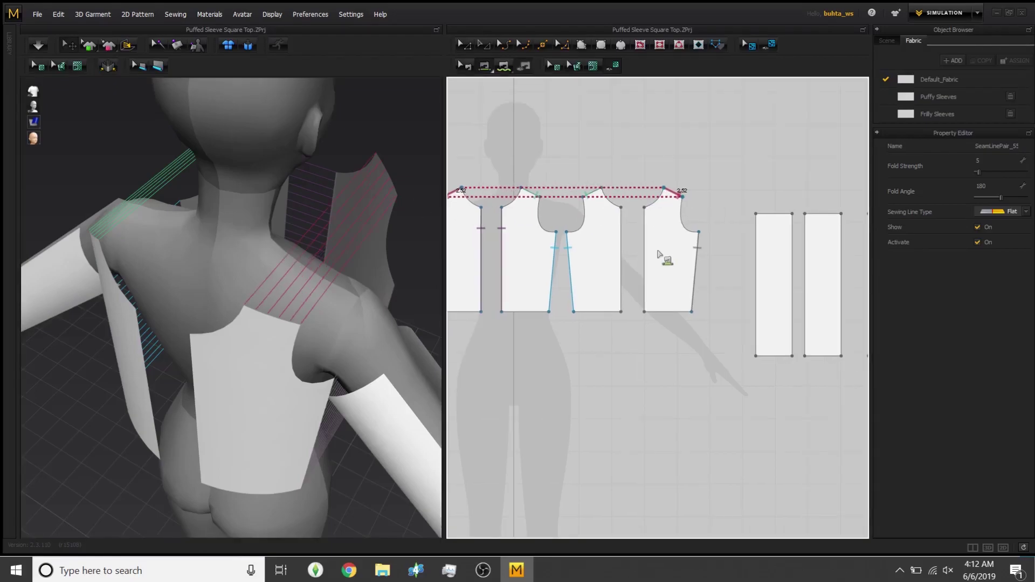
Sew the two back pieces together along their center edges with the seam running in matching directions
click(640, 206)
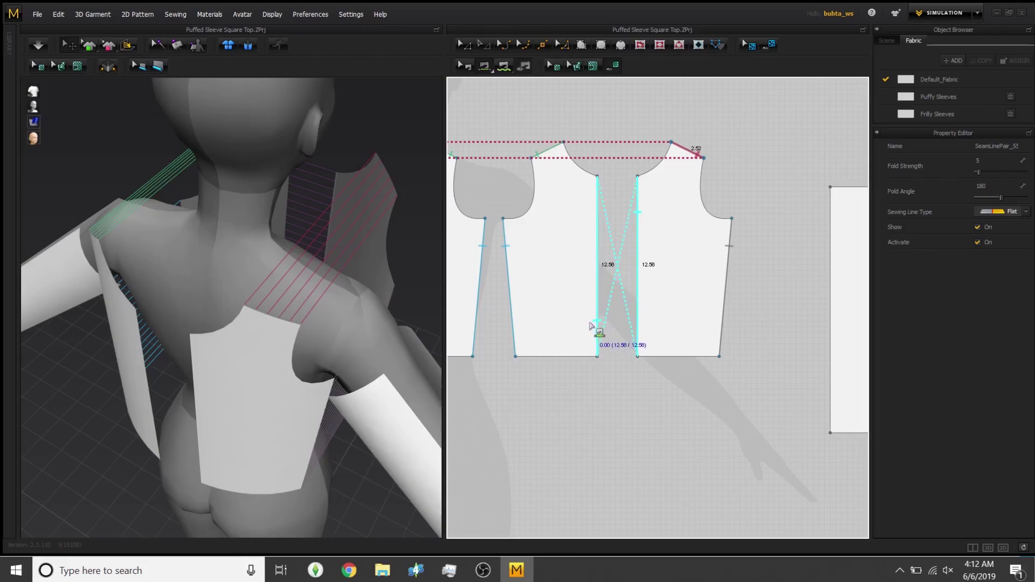
scroll(600, 210, up, 3)
click(601, 211)
right_drag(397, 299, 346, 257)
scroll(569, 229, down, 3)
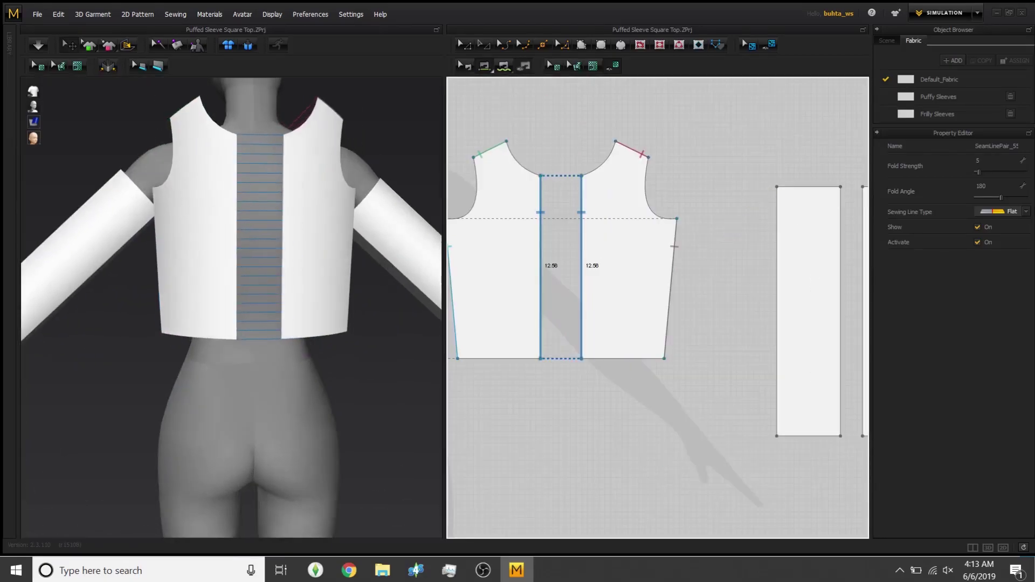
Sew the sleeve pieces' top edges to their matching front and back armholes and join the sleeves' long edges
click(784, 191)
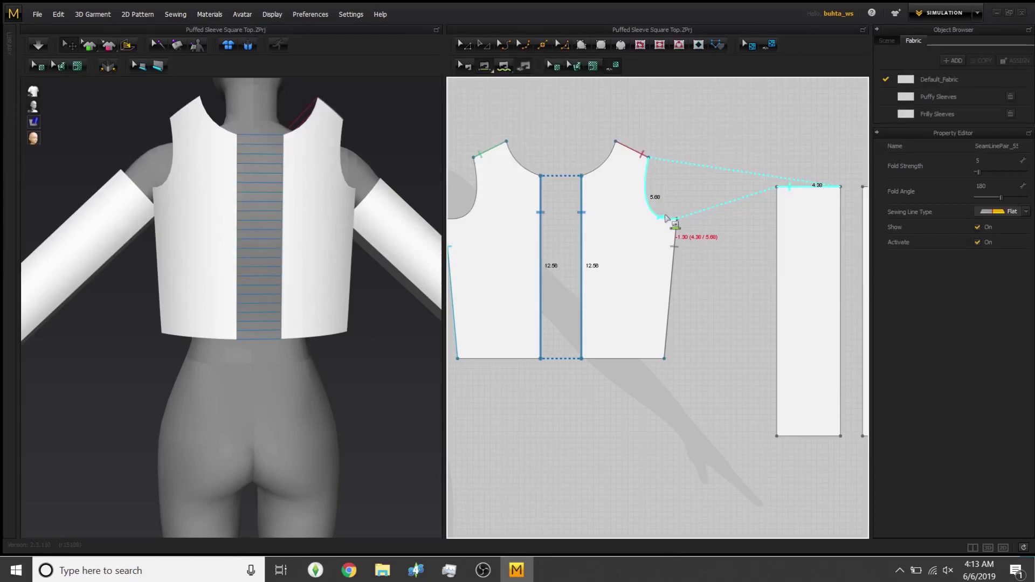
scroll(493, 200, down, 4)
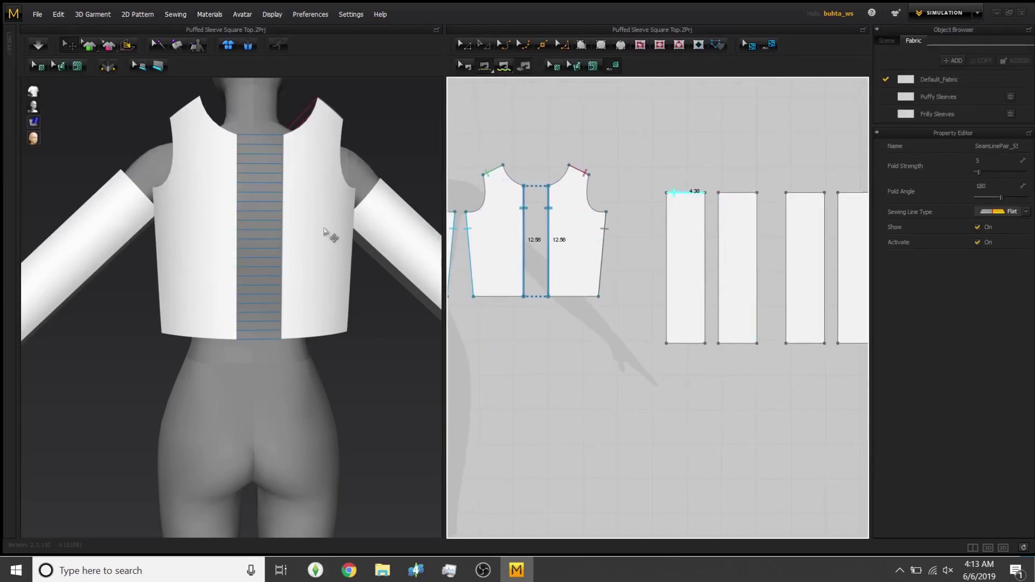
middle_drag(500, 219, 516, 223)
right_drag(322, 229, 370, 223)
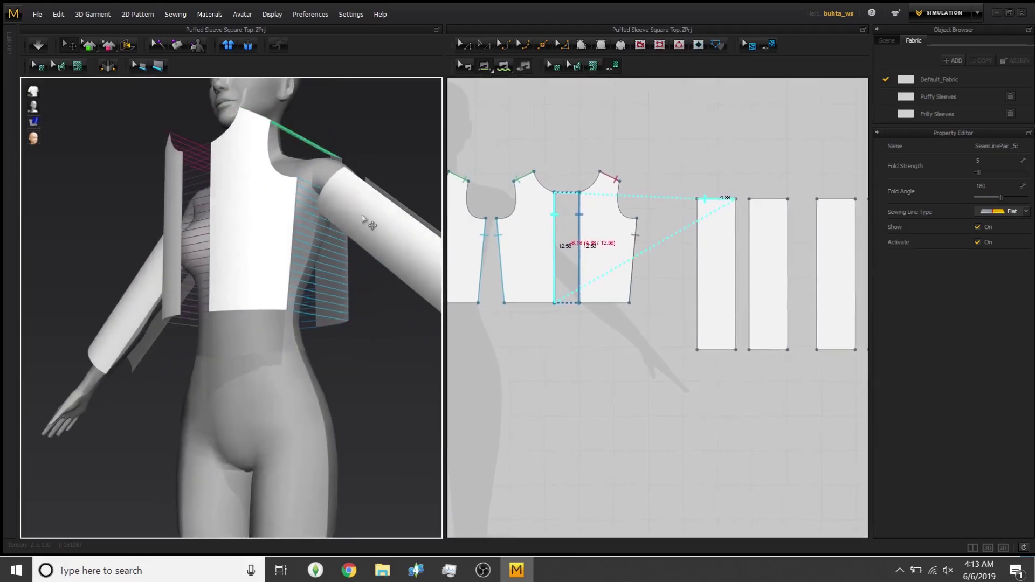
click(392, 226)
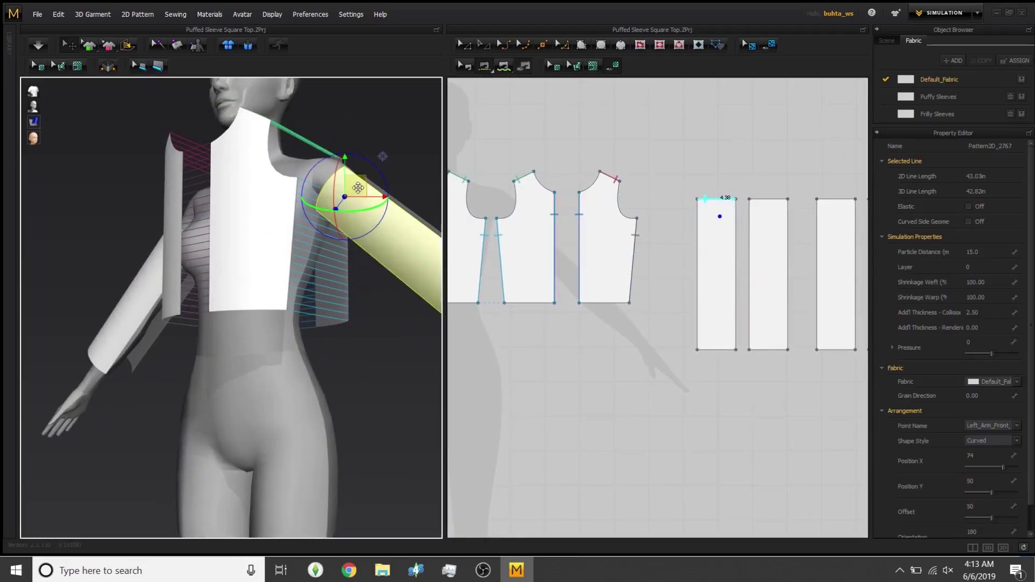
right_click(462, 250)
click(563, 275)
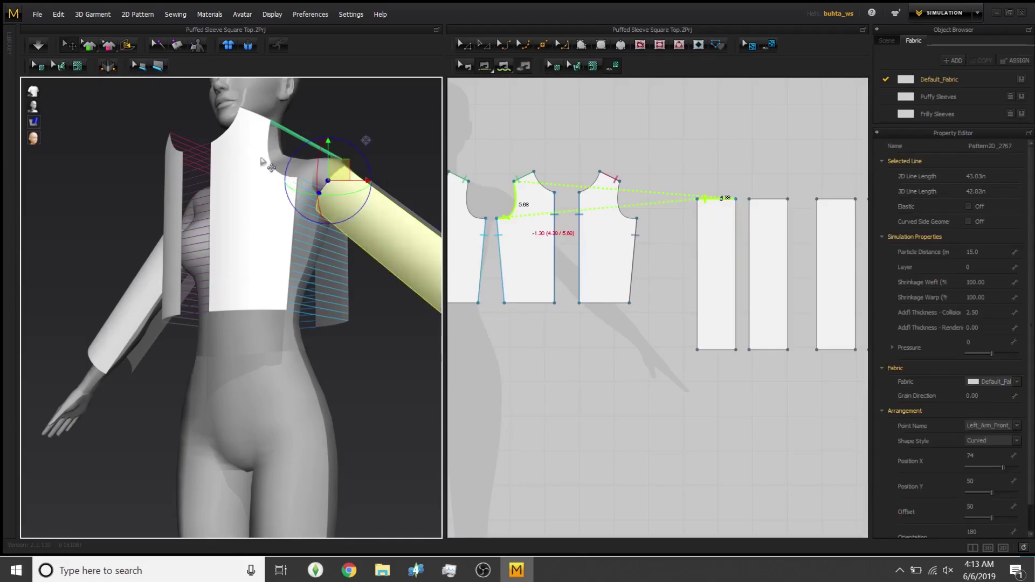
click(722, 199)
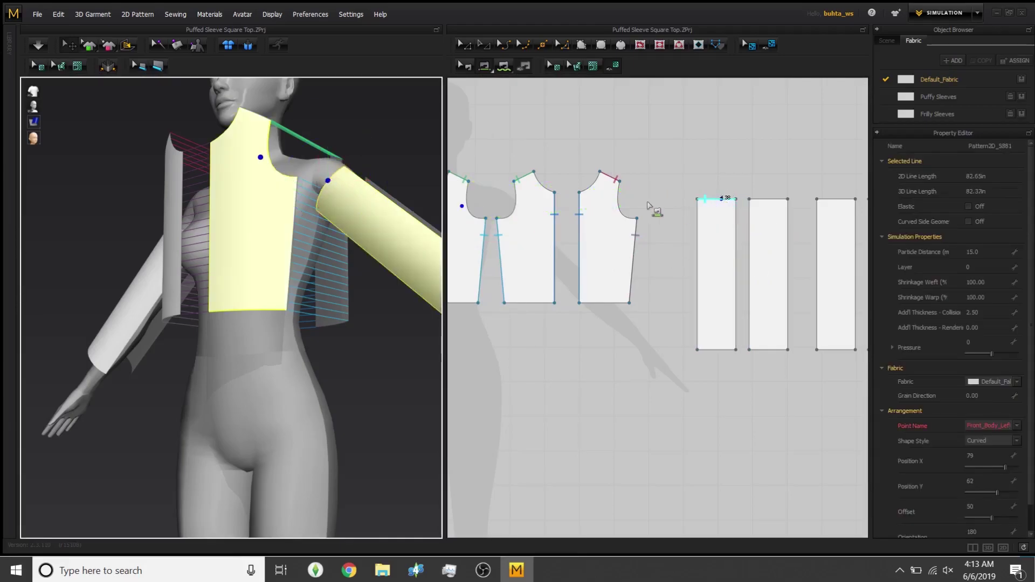
click(468, 203)
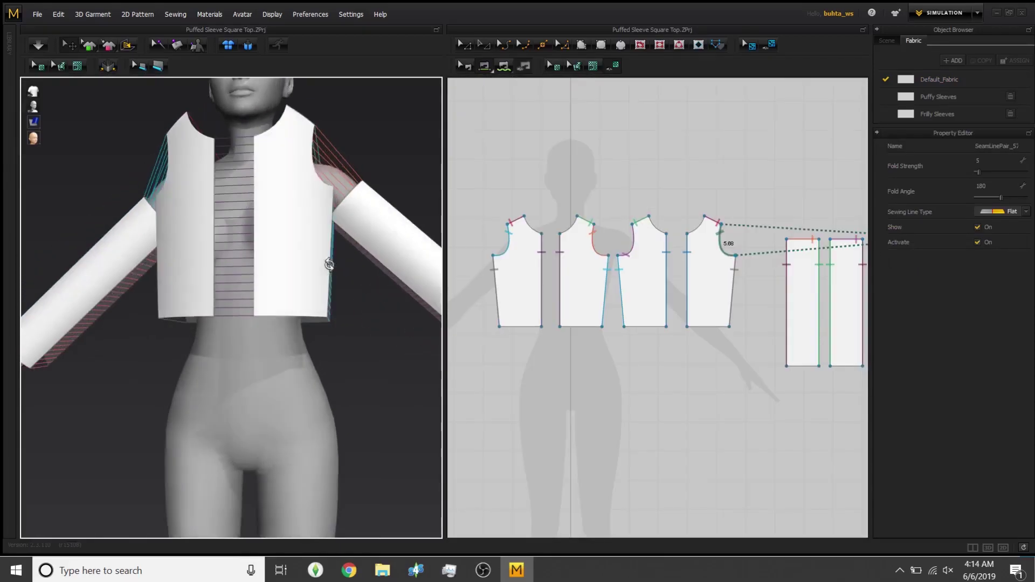
Examine the sewn bodice and sleeve seams on the pattern pieces and around the avatar
scroll(710, 295, down, 5)
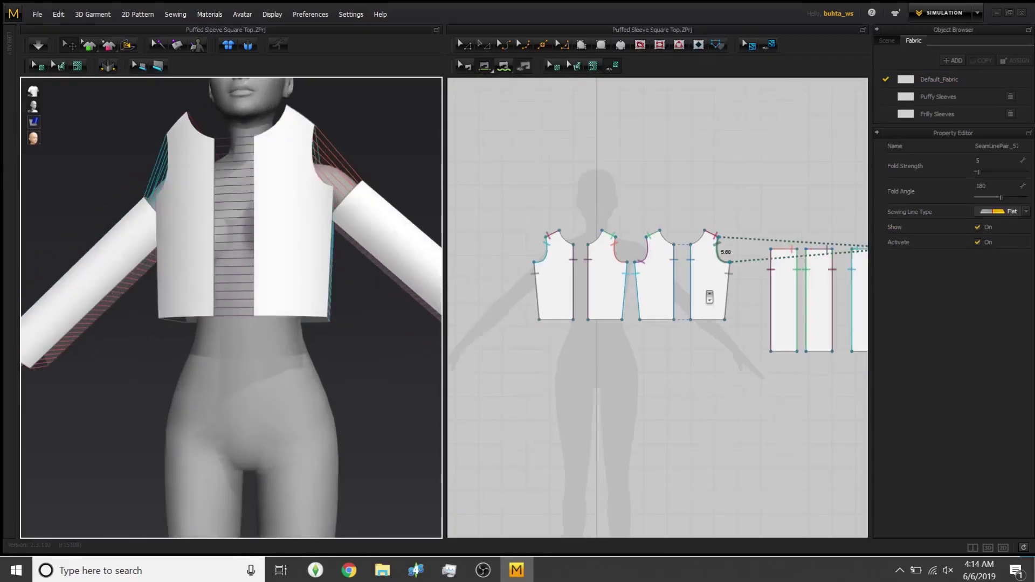
middle_drag(709, 296, 542, 295)
right_drag(318, 286, 299, 303)
middle_drag(546, 316, 638, 304)
scroll(639, 305, up, 5)
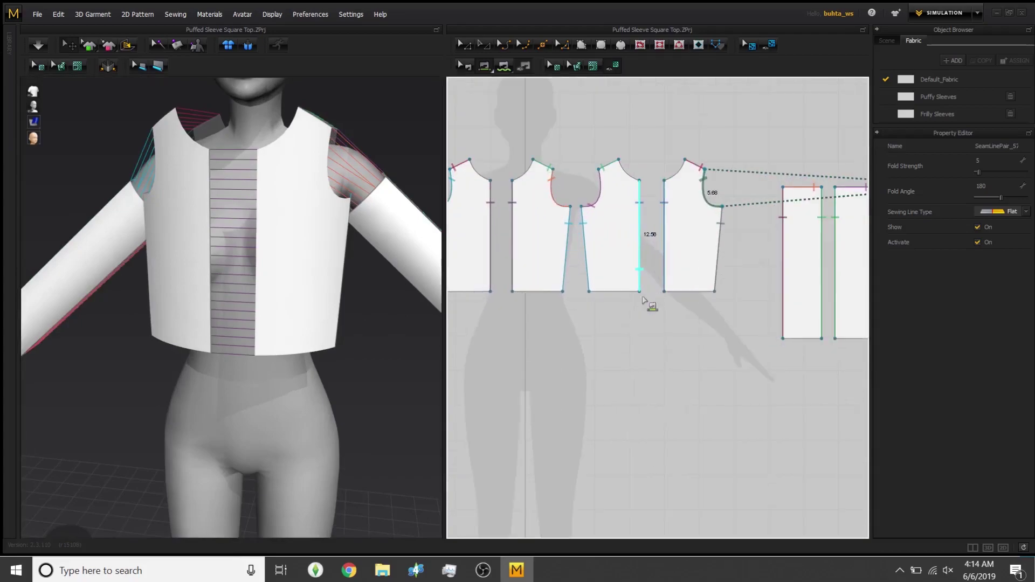
Draw a closed six-corner bodice piece with the Polygon tool below the front pieces, about 37.4 in around
right_drag(534, 282, 625, 257)
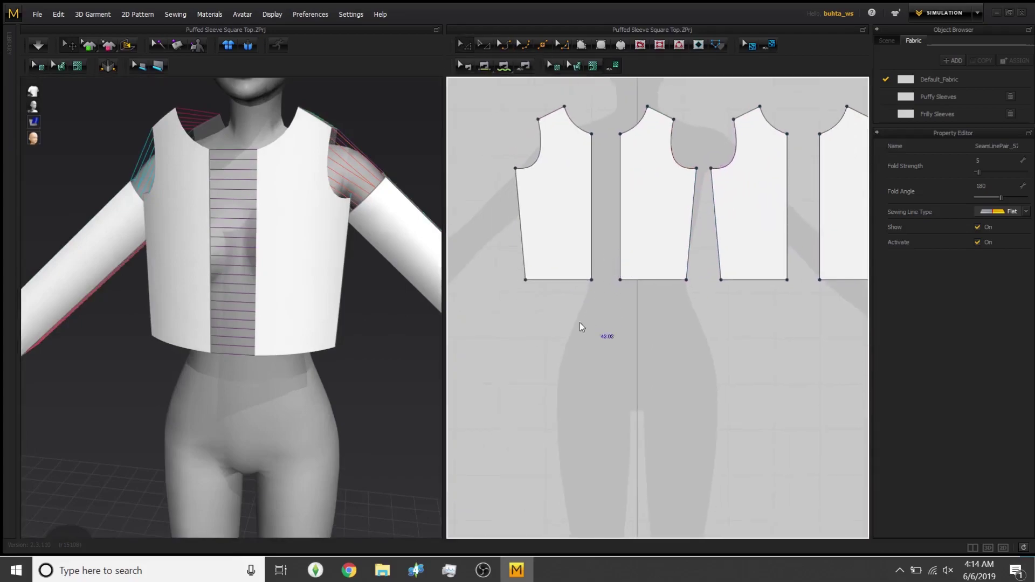
click(582, 46)
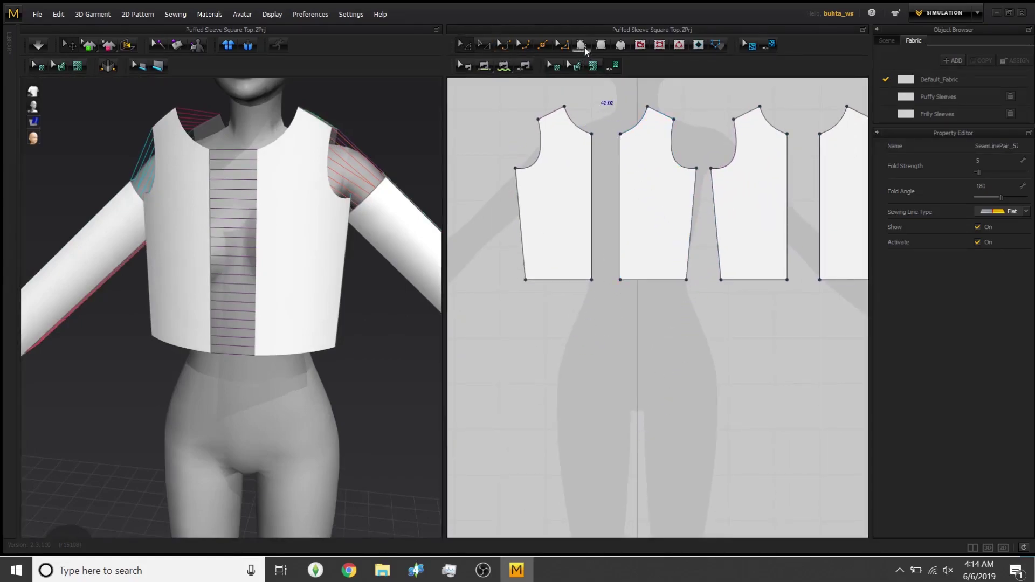
click(563, 329)
click(592, 318)
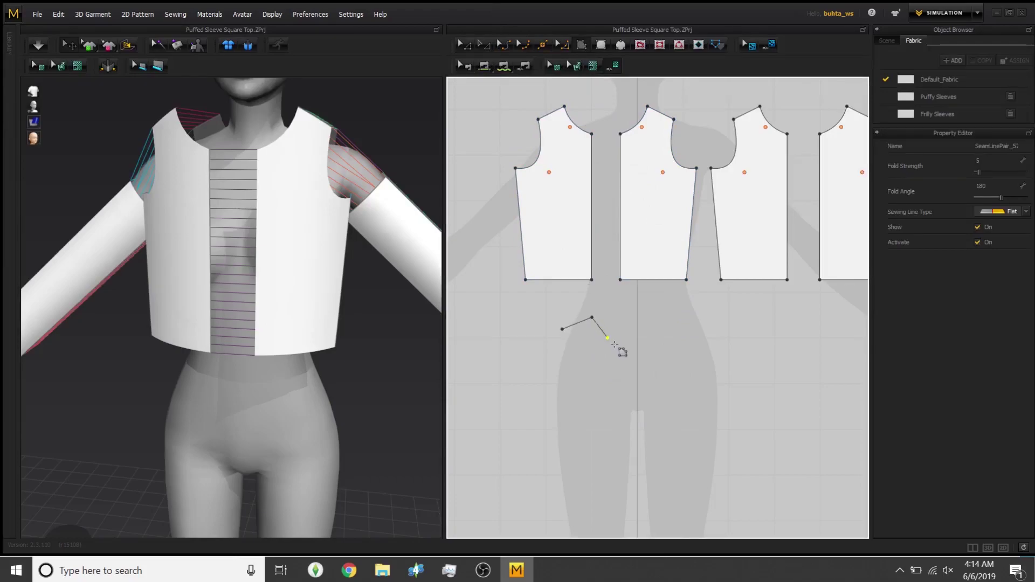
click(620, 341)
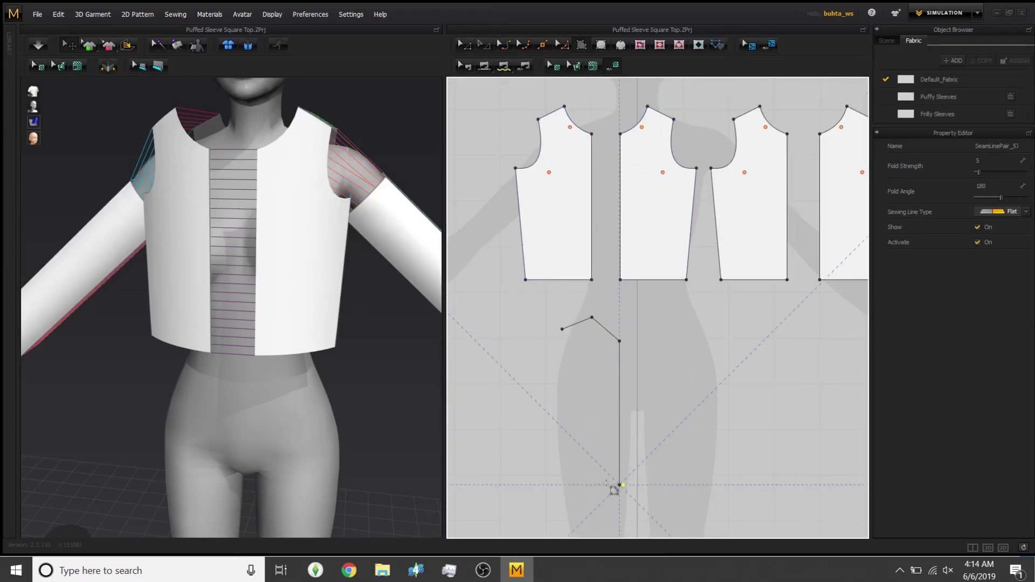
click(619, 484)
click(563, 483)
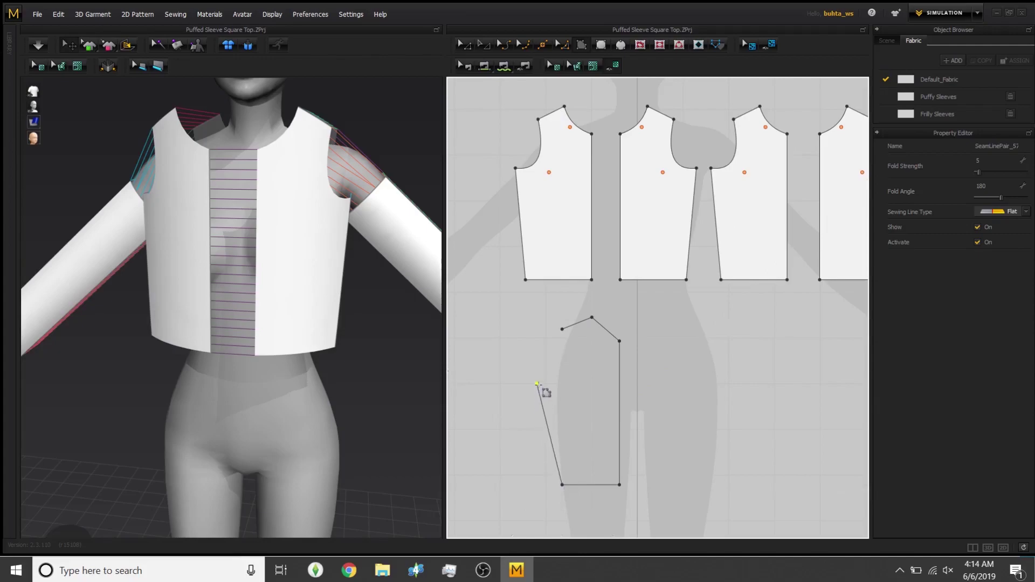
click(536, 383)
click(563, 330)
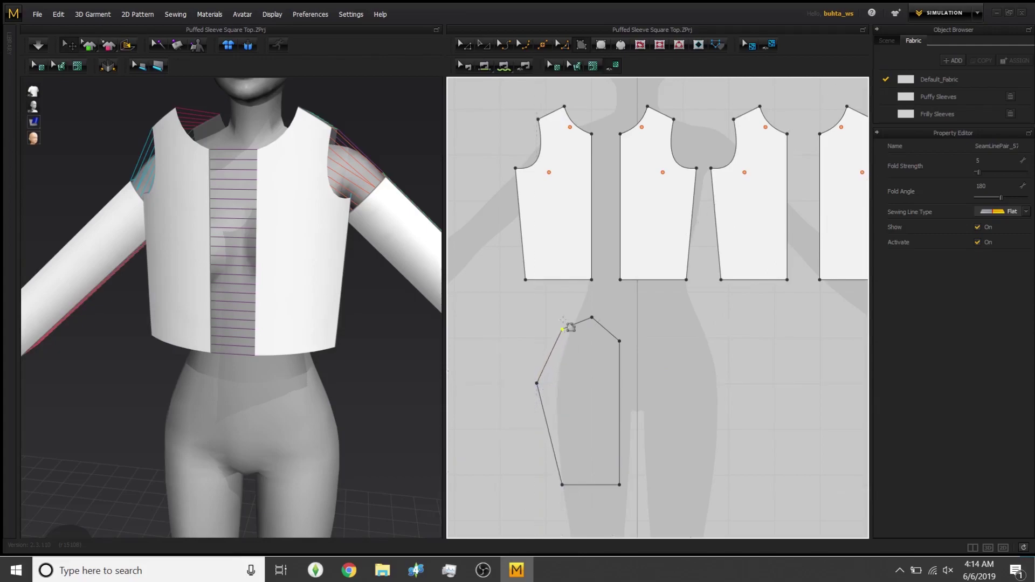
Curve the new bodice piece's neckline and armhole edges inward with Edit Curvature
click(502, 40)
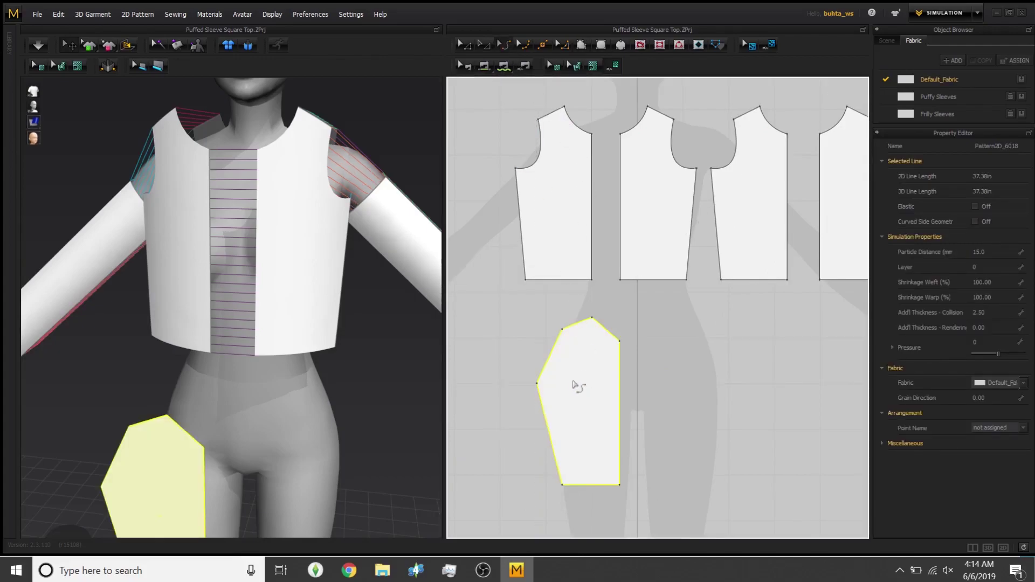
drag(550, 356, 599, 344)
key(z)
click(512, 320)
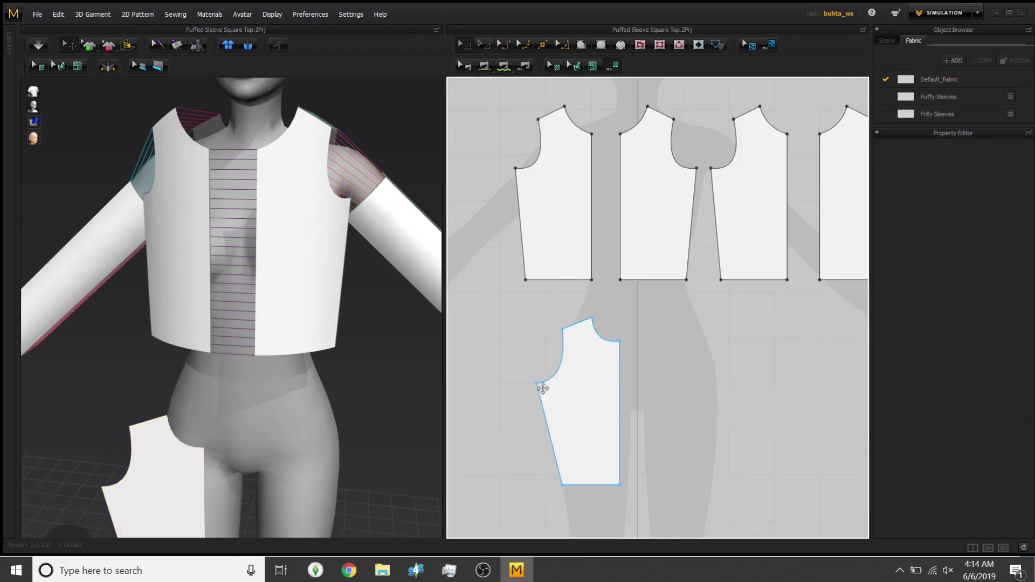
Raise the new bodice piece's underarm corner and paste a mirrored copy of the piece beside it
click(538, 384)
drag(539, 385, 535, 345)
click(596, 388)
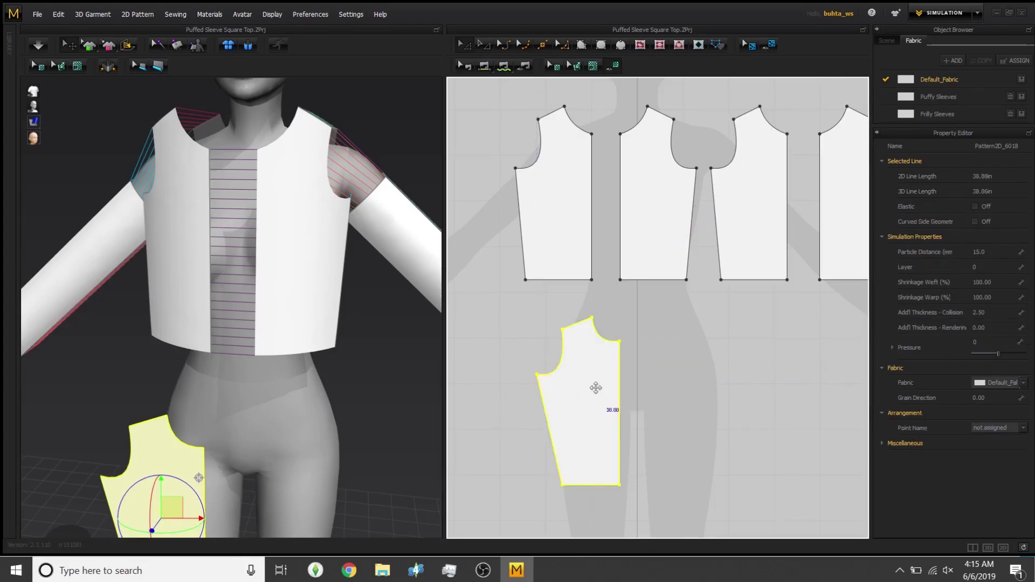
key(ctrl+c)
key(ctrl+r)
click(673, 401)
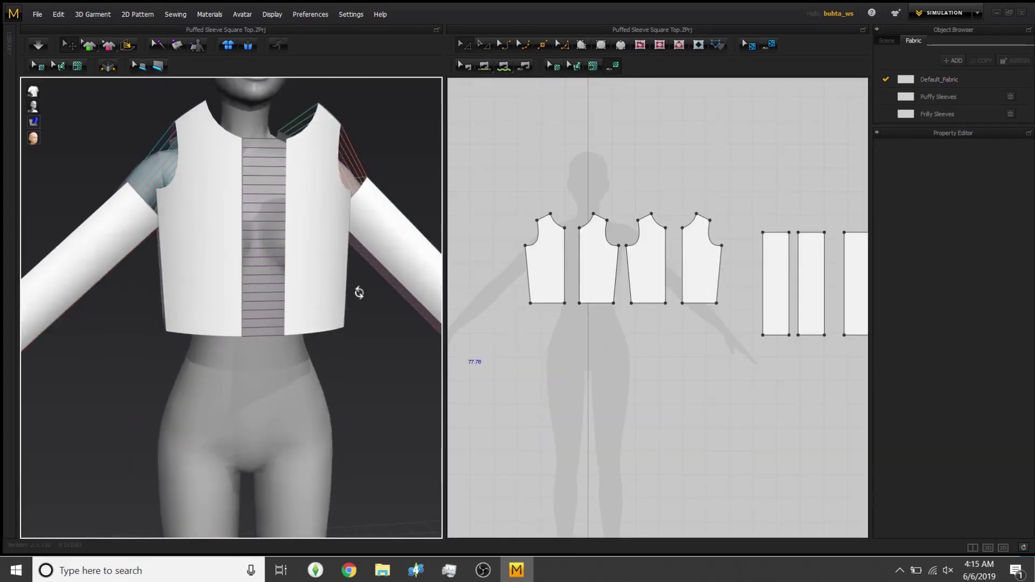
Simulate the garment so the sewn top drapes onto the avatar, and check it from the side
scroll(353, 286, down, 3)
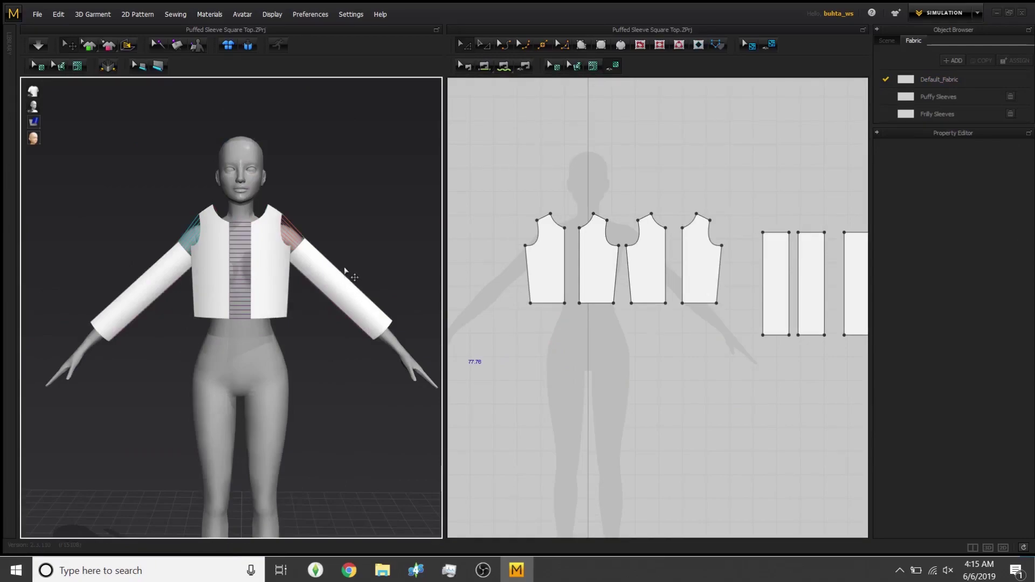
click(59, 66)
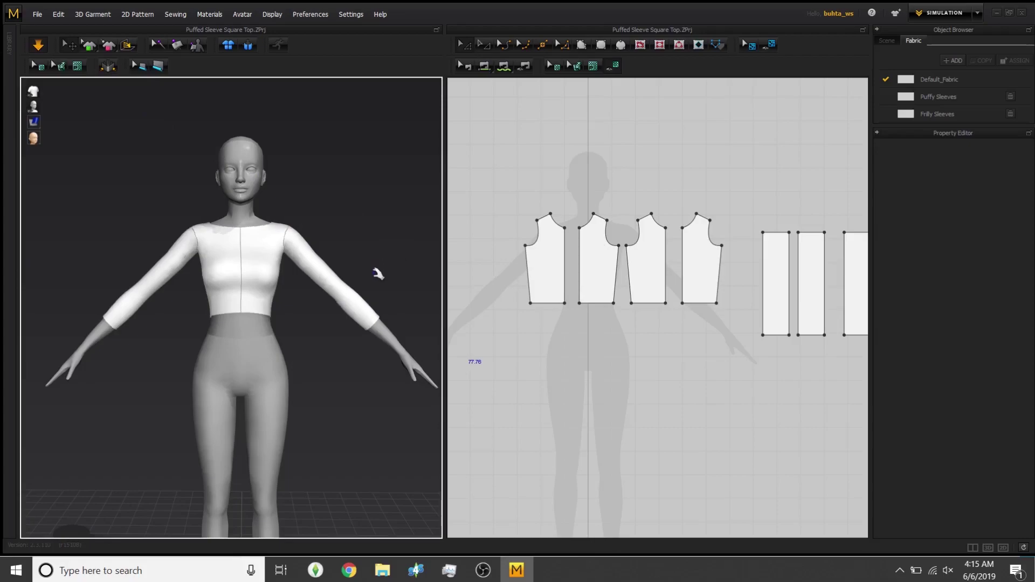
right_drag(378, 274, 172, 289)
right_drag(336, 300, 194, 285)
Export all patterns as an OBJ file named something, as a single welded thin object with unified UV coordinates and metre scale
click(37, 14)
mouse_move(61, 157)
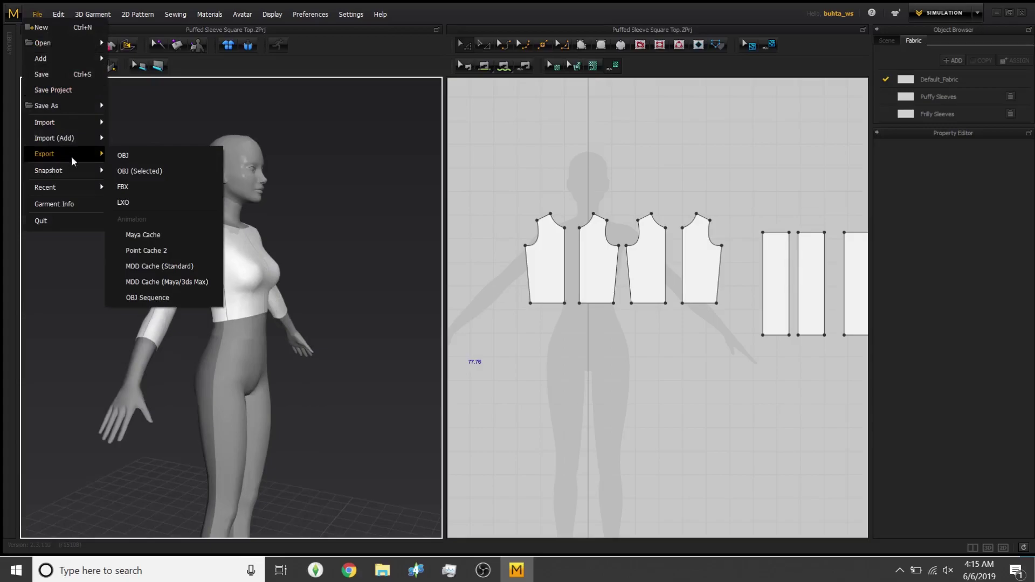
click(158, 156)
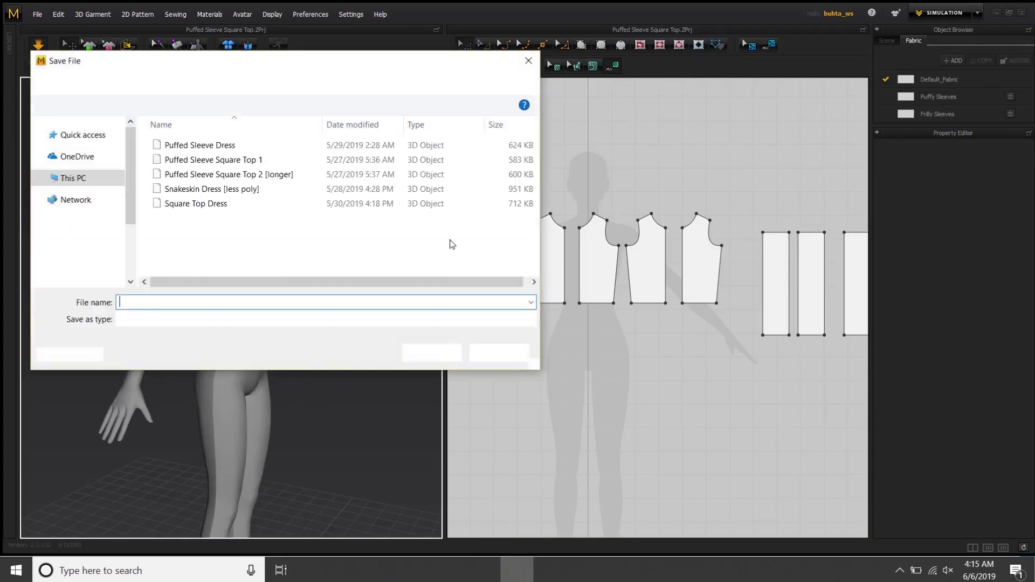
text(something)
click(444, 356)
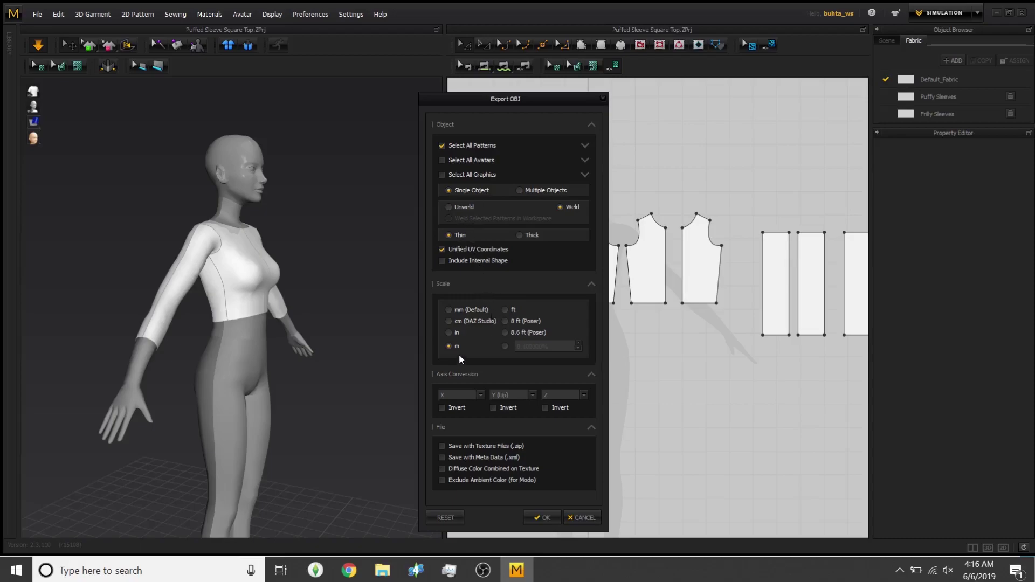
click(557, 514)
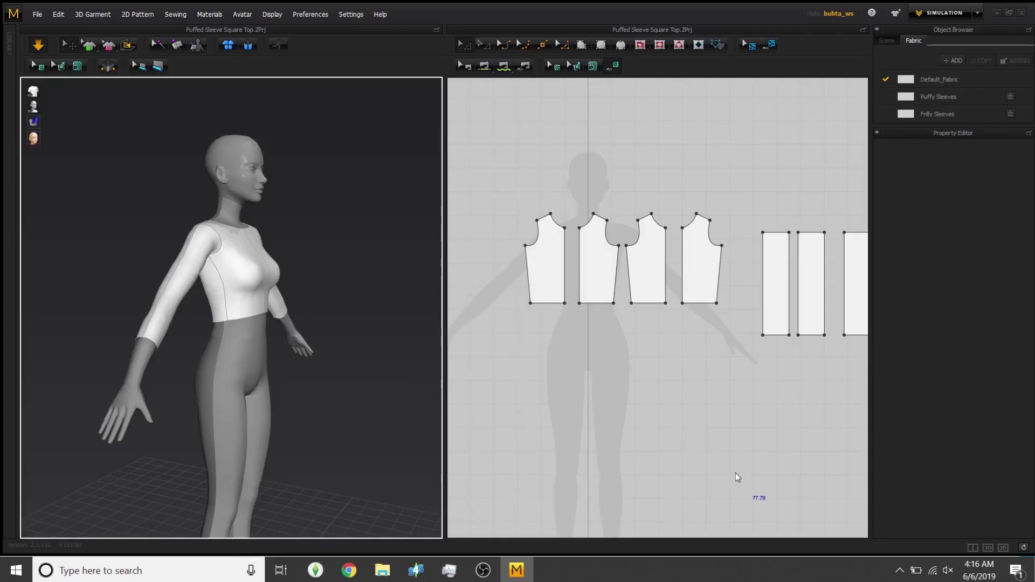
Show the seam lines with the Free Sewing tool and examine the neckline and centre edges of the front bodice pieces
right_drag(358, 360, 269, 358)
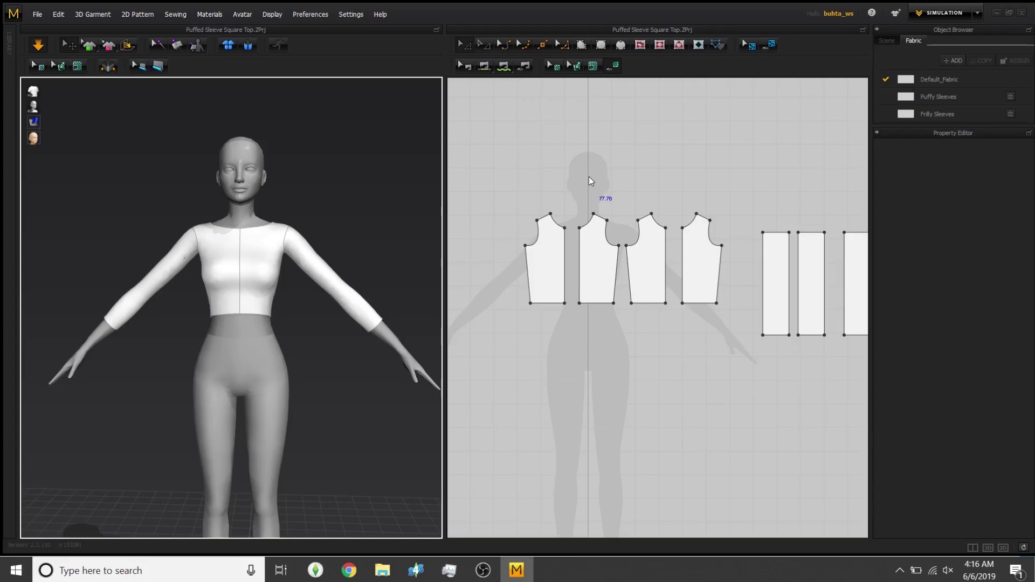
click(502, 67)
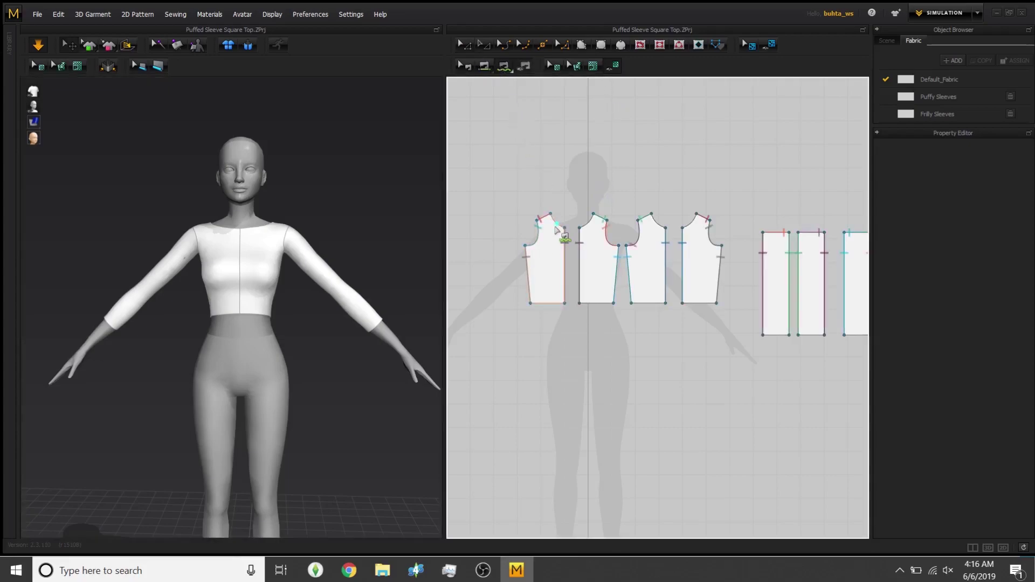
click(556, 226)
click(566, 242)
key(Escape)
middle_drag(334, 284, 347, 285)
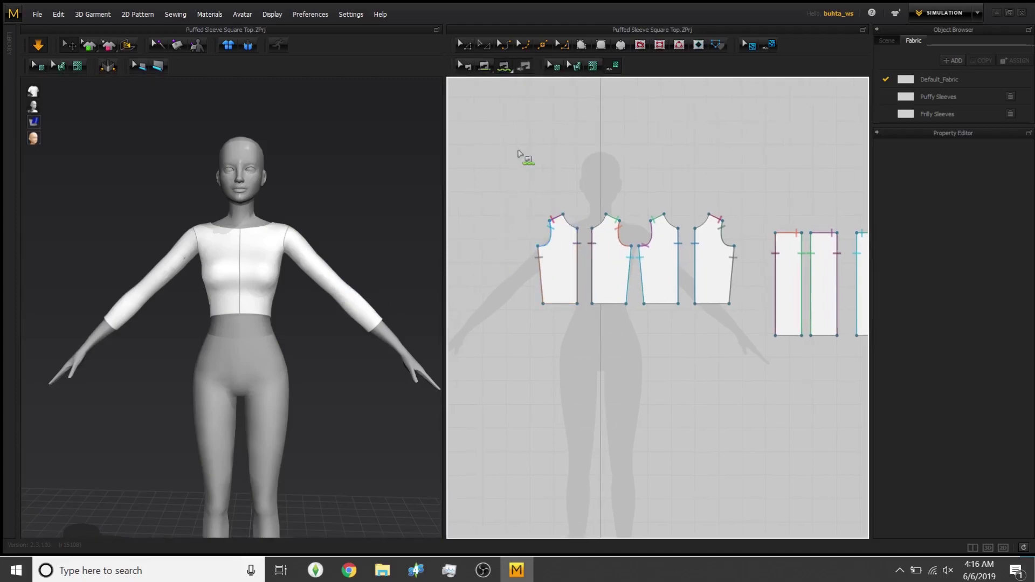
scroll(593, 221, up, 5)
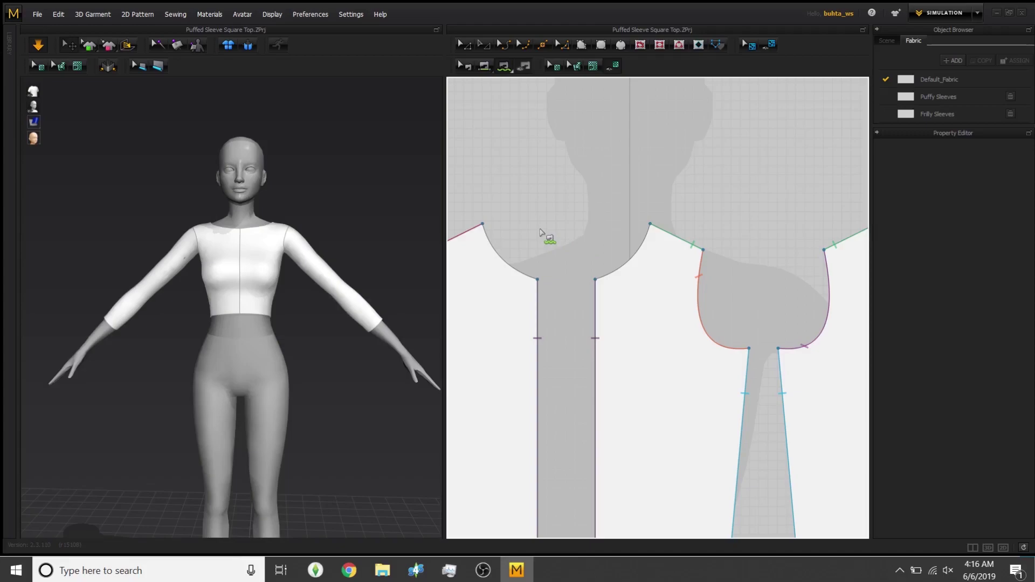